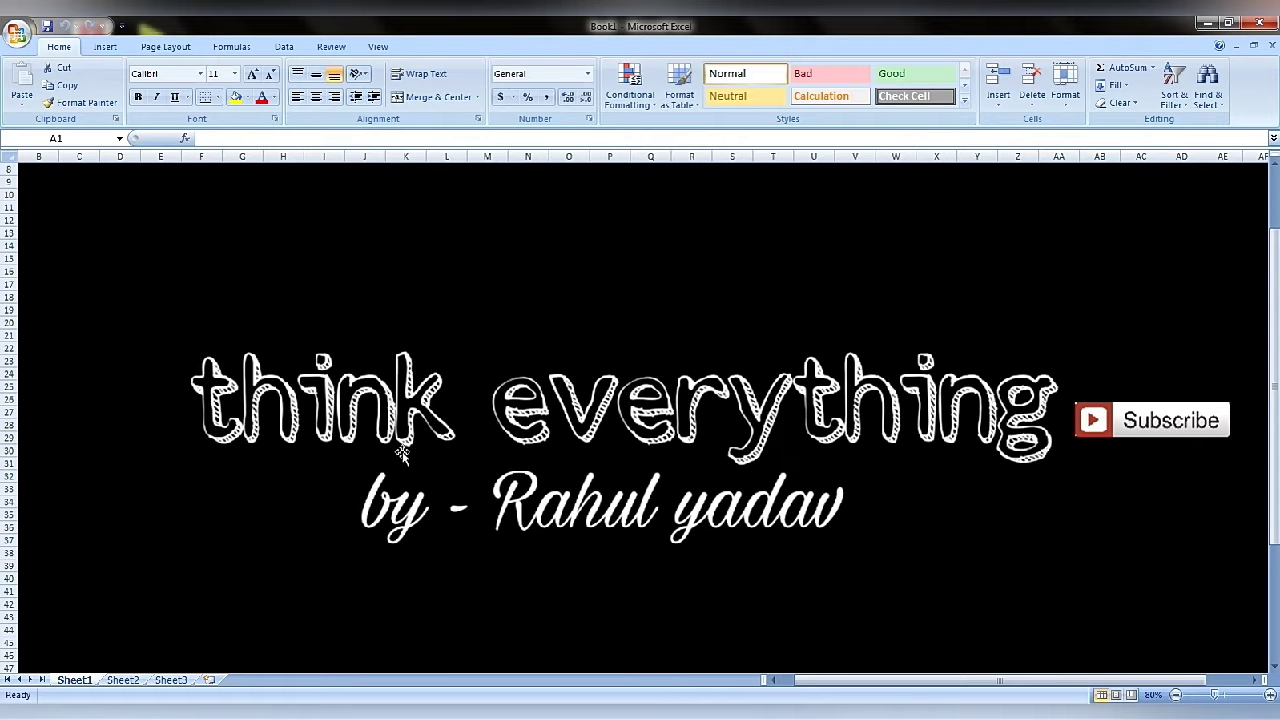
# Fill every cell of A1:N13 with 51 in one entry using Ctrl+Enter
pyautogui.click(140, 683)
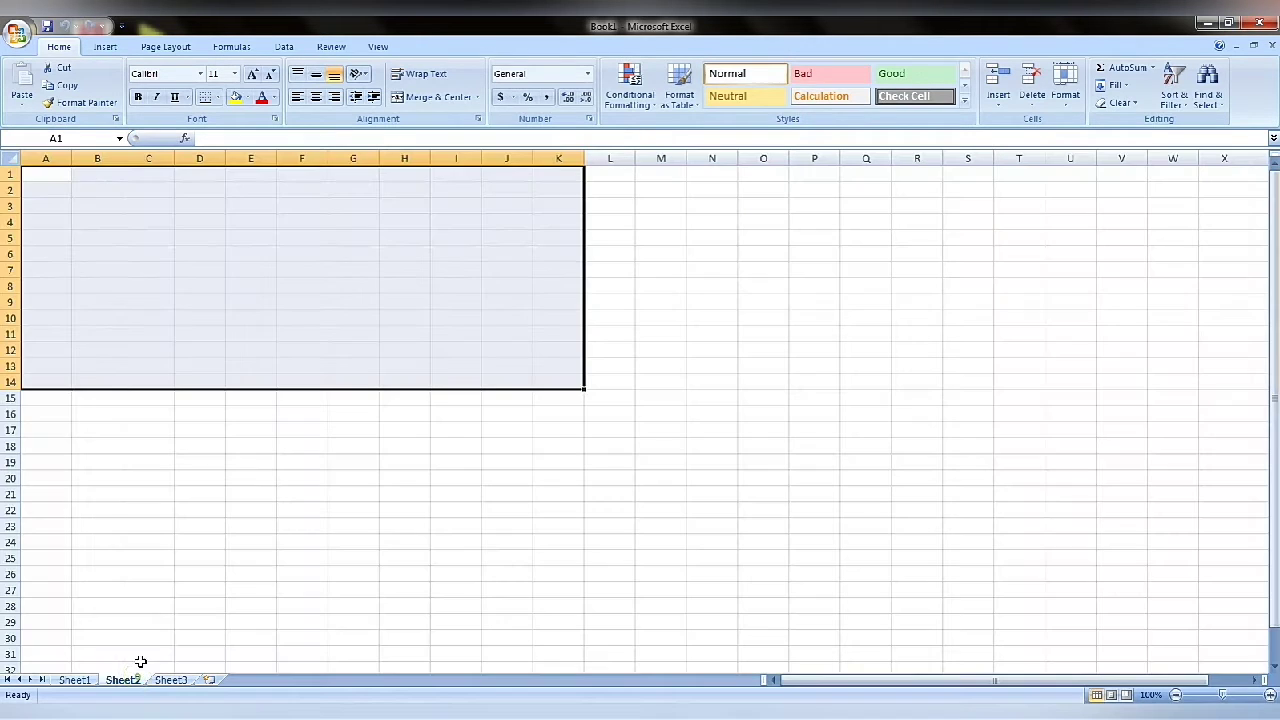
pyautogui.click(212, 362)
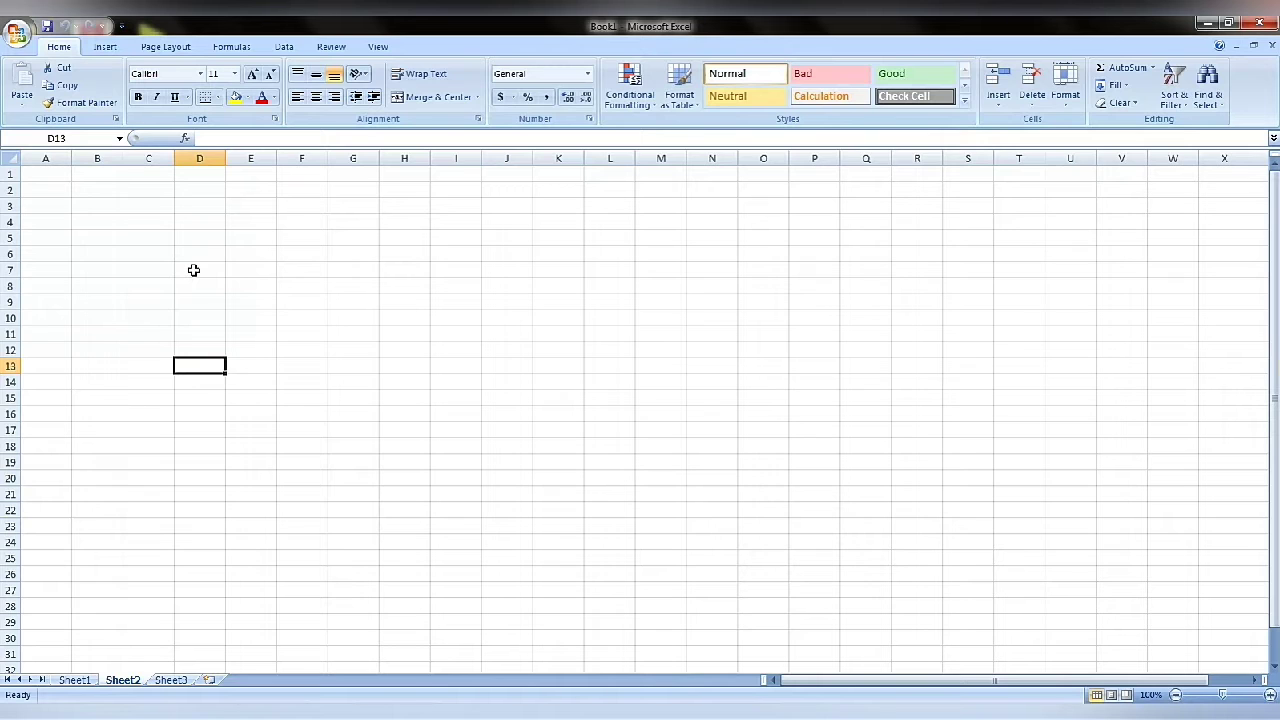
pyautogui.click(48, 175)
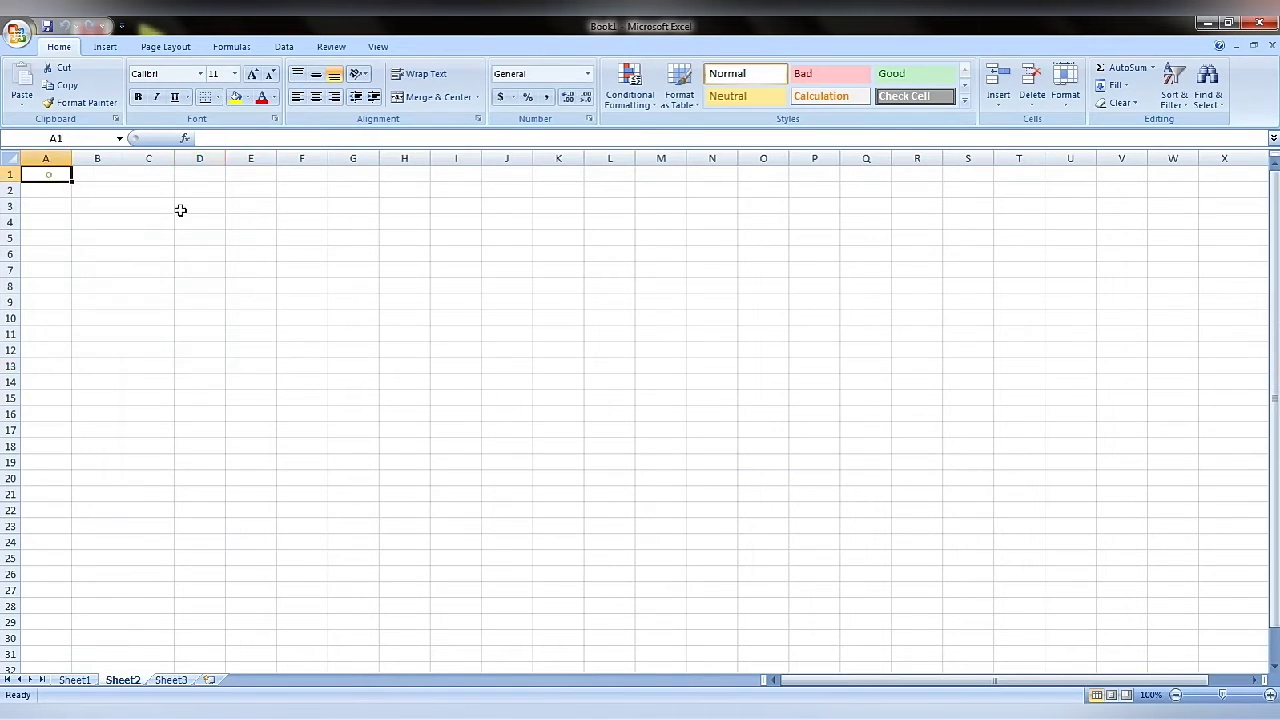
pyautogui.keyDown('shift'); pyautogui.click(477, 331); pyautogui.keyUp('shift')
pyautogui.click(470, 333)
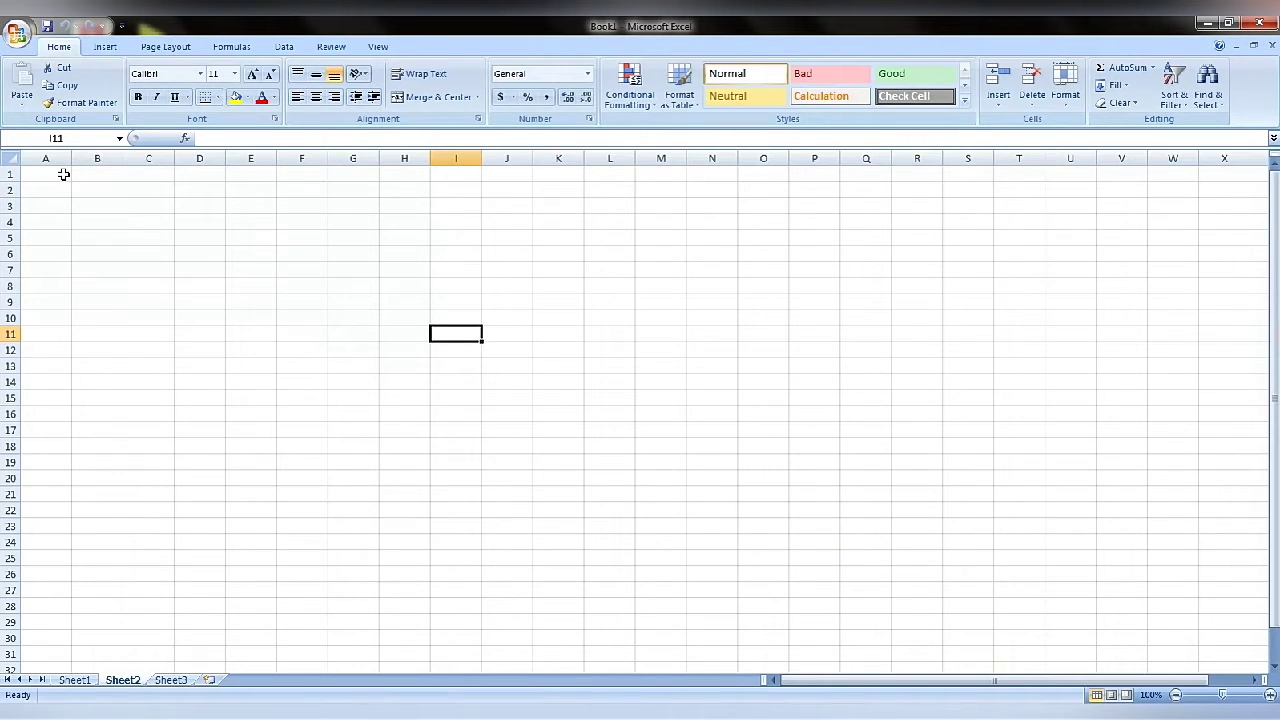
pyautogui.moveTo(63, 175); pyautogui.dragTo(689, 363)
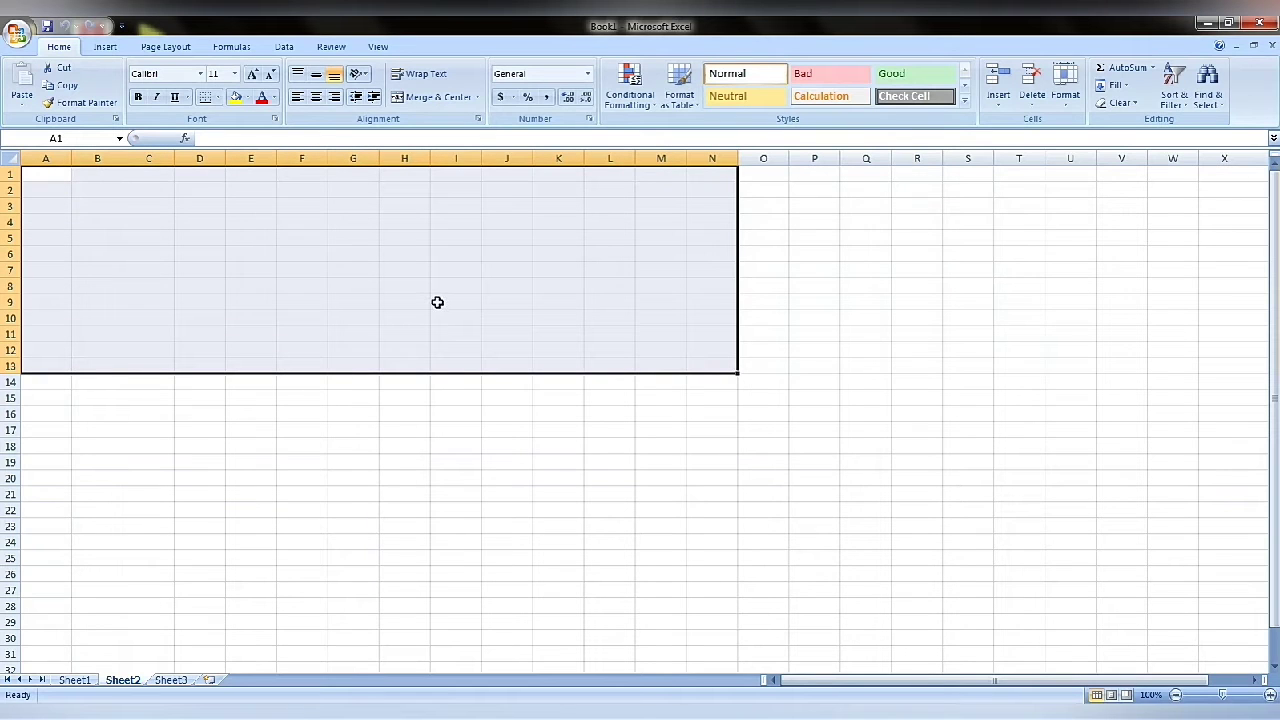
pyautogui.write('51')
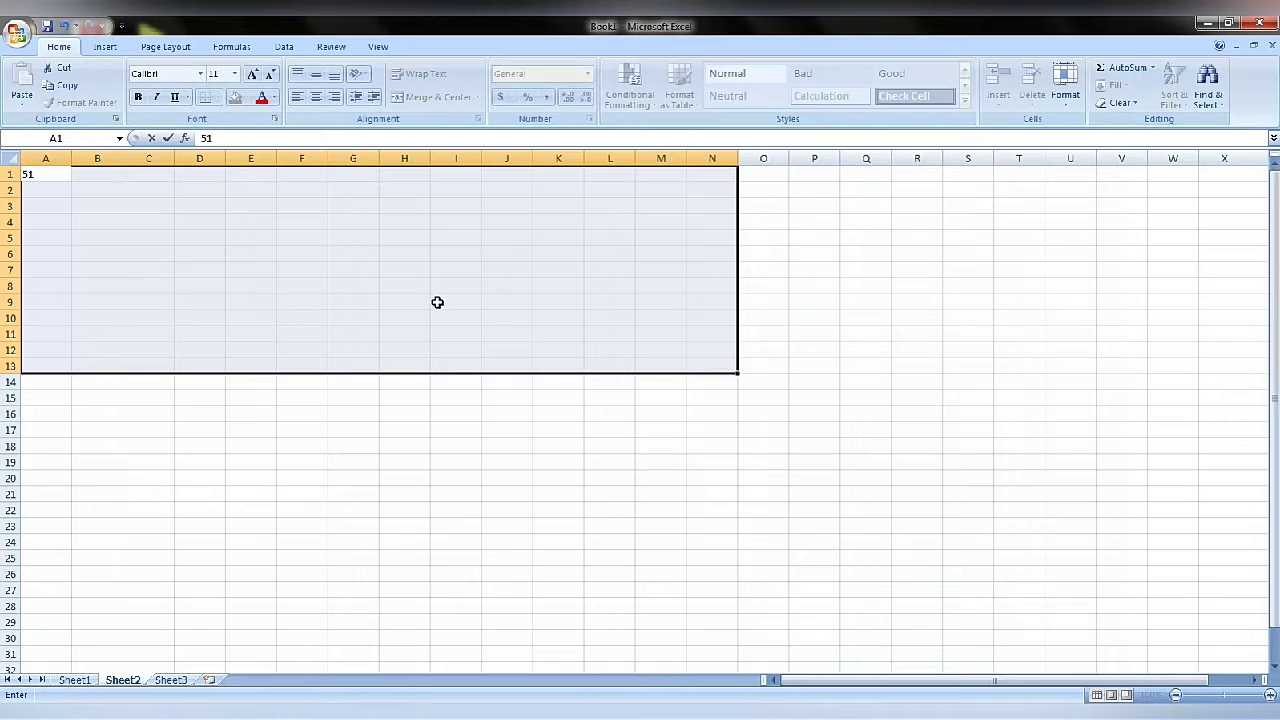
pyautogui.hotkey('ctrl', 'Return')
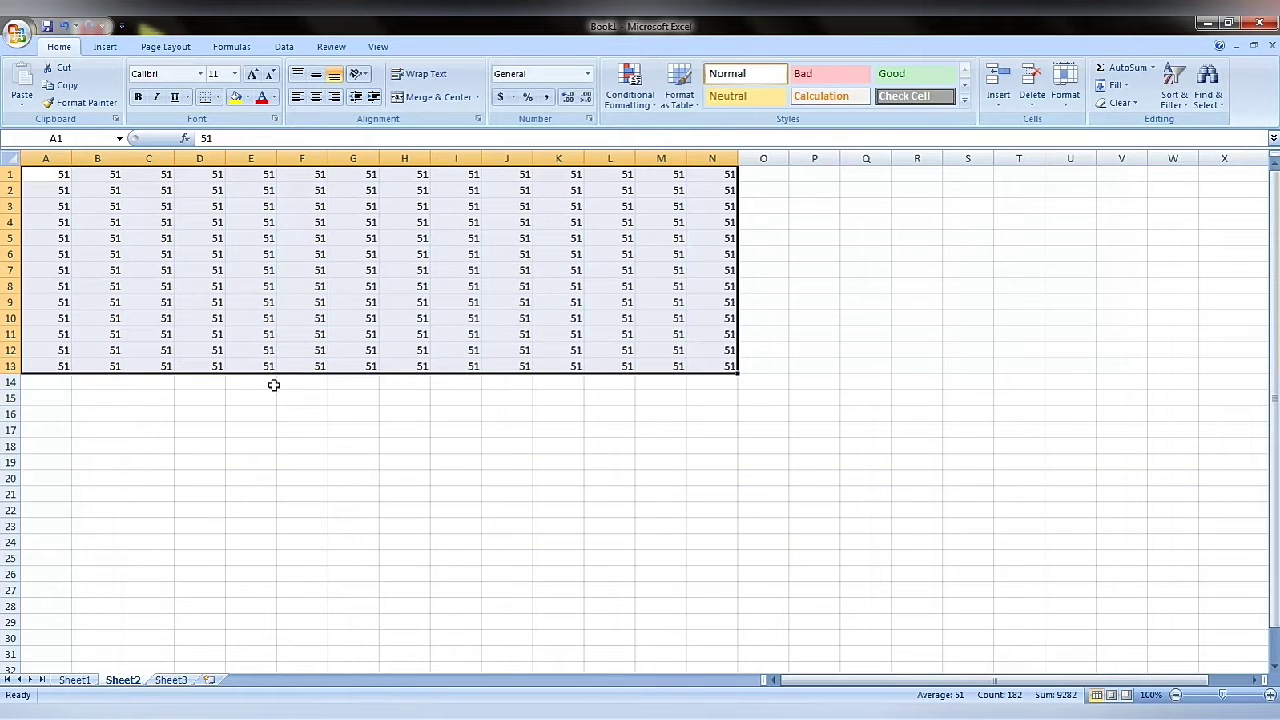
pyautogui.moveTo(60, 380)
pyautogui.mouseDown()
pyautogui.moveTo(429, 415)
pyautogui.moveTo(744, 585)
pyautogui.mouseUp()
# Fill the block A14:O27 with 63
pyautogui.write('63')
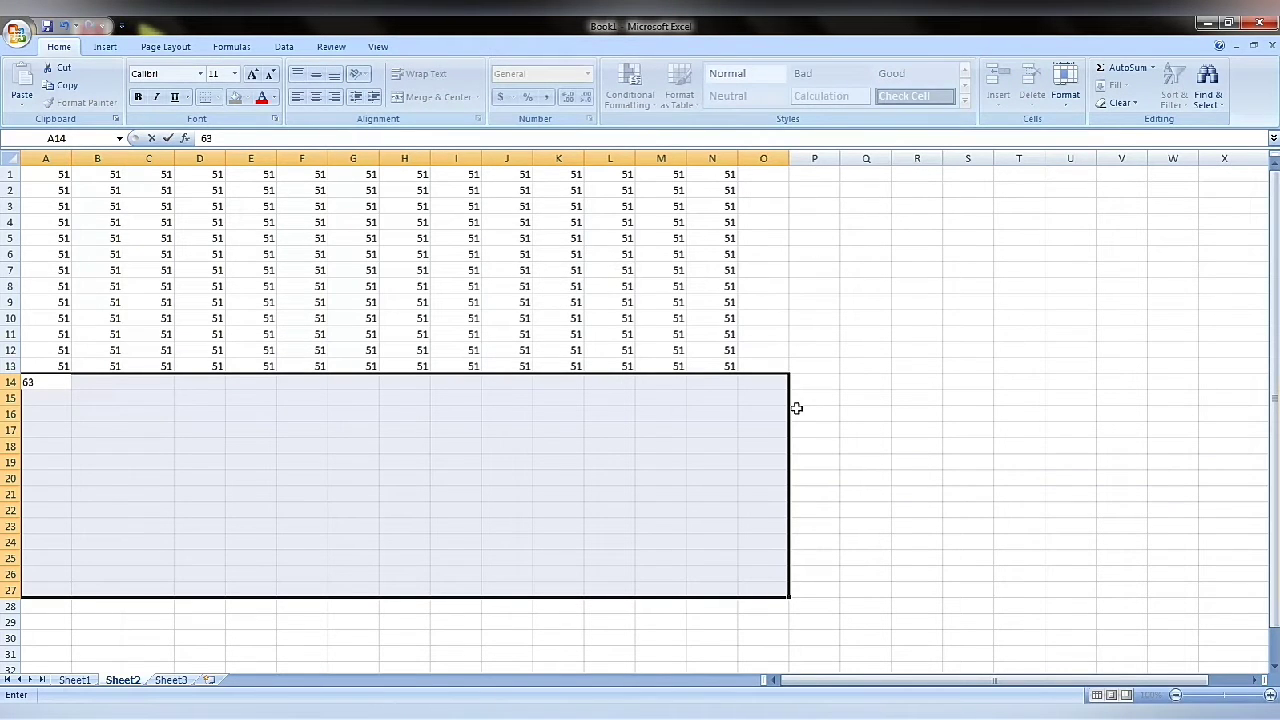
pyautogui.hotkey('ctrl', 'Return')
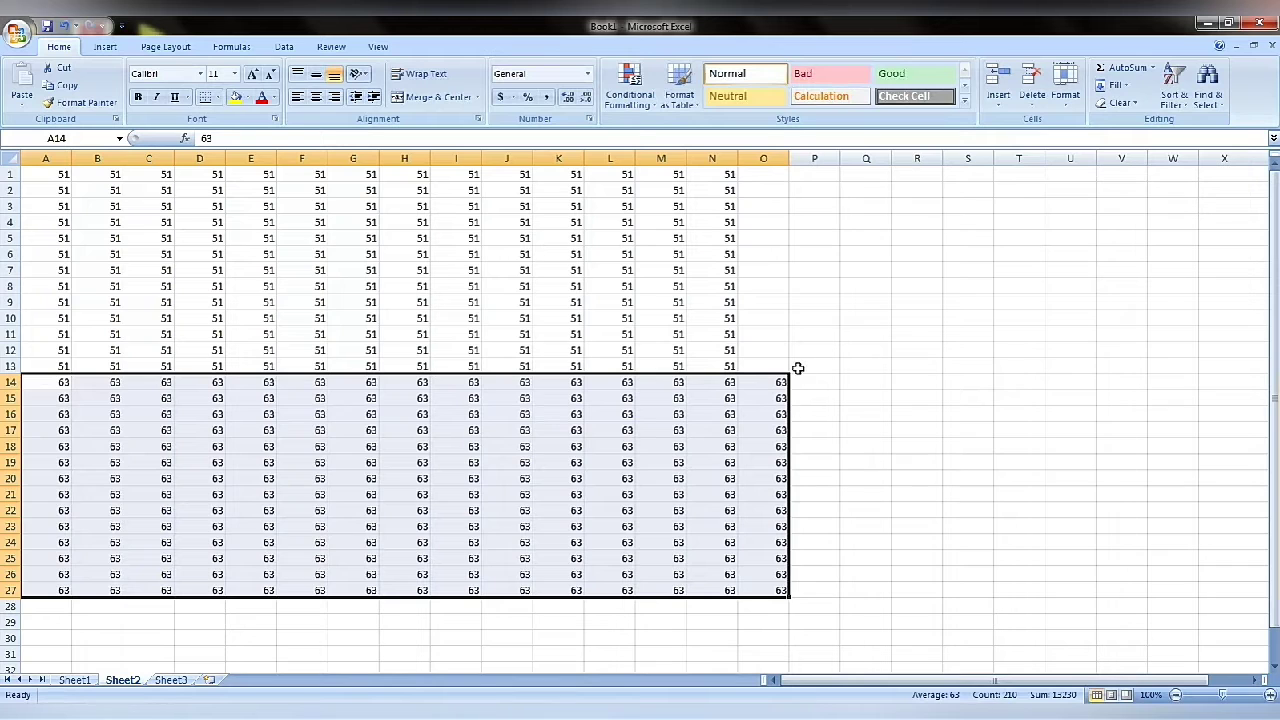
pyautogui.click(797, 366)
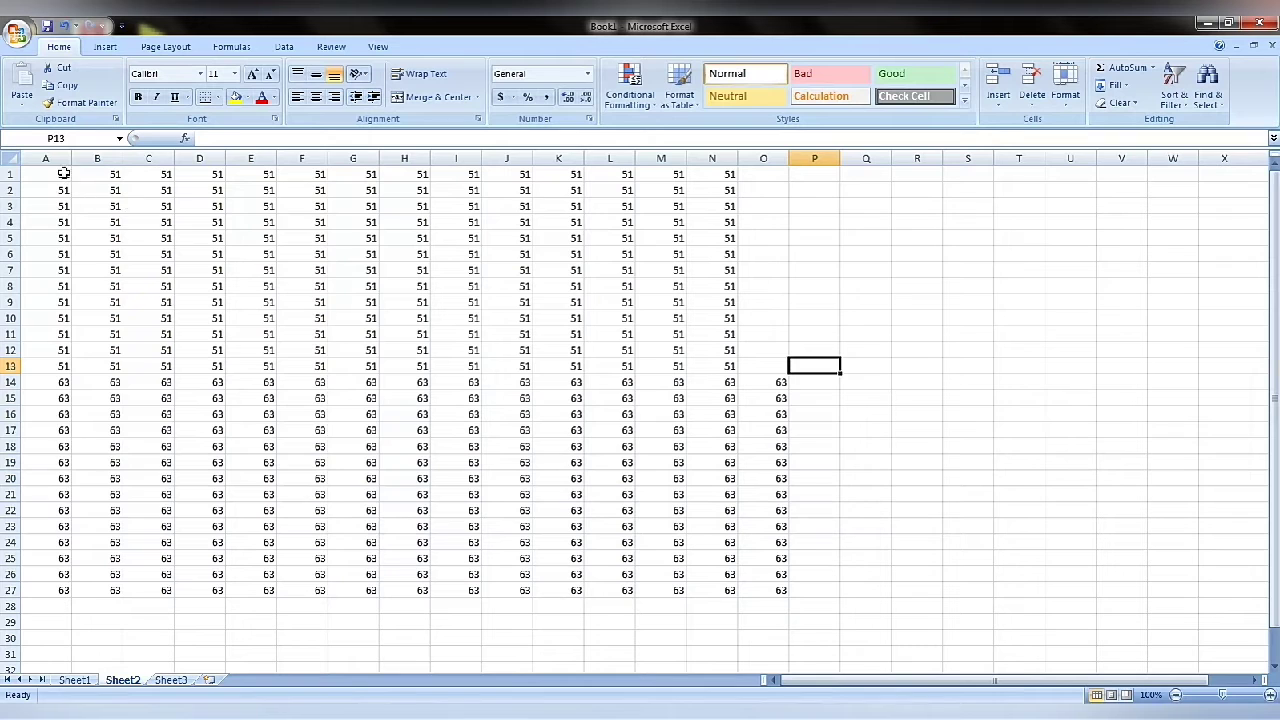
# Overwrite every cell of A1:P19 with abc
pyautogui.moveTo(63, 174); pyautogui.dragTo(820, 466)
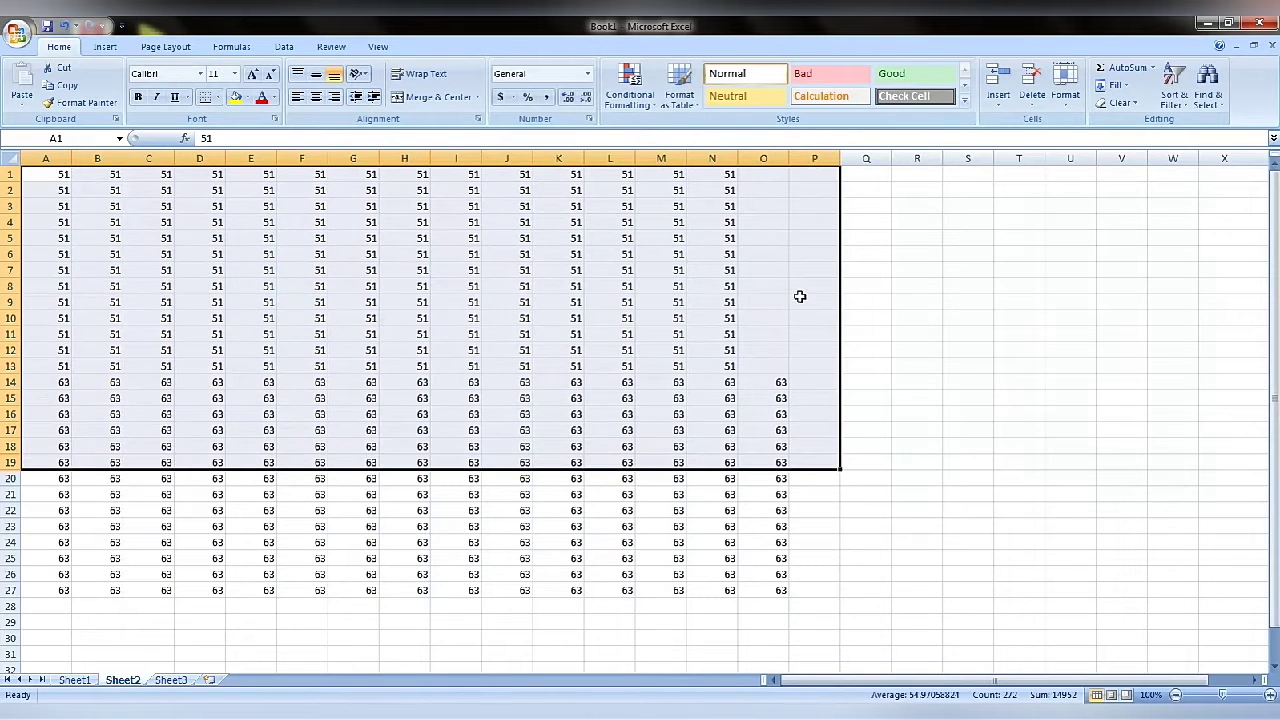
pyautogui.write('abc')
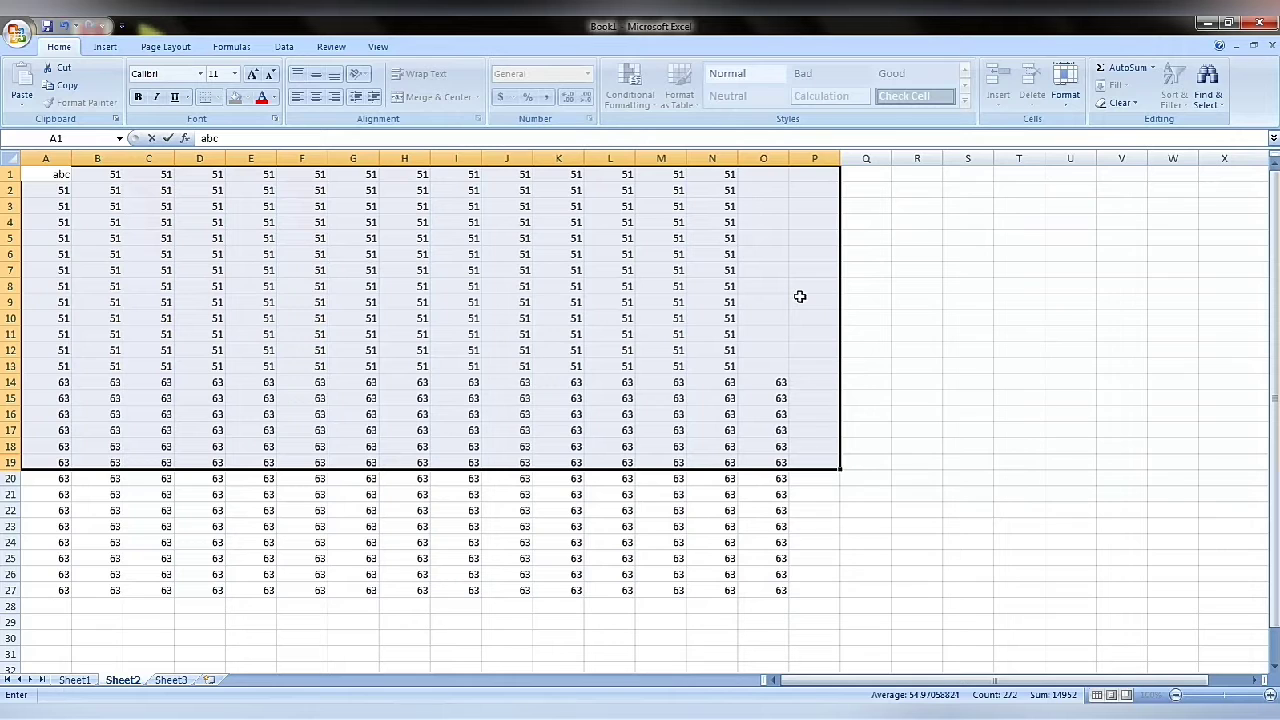
pyautogui.hotkey('ctrl', 'Return')
pyautogui.hotkey('ctrl', 'Return')
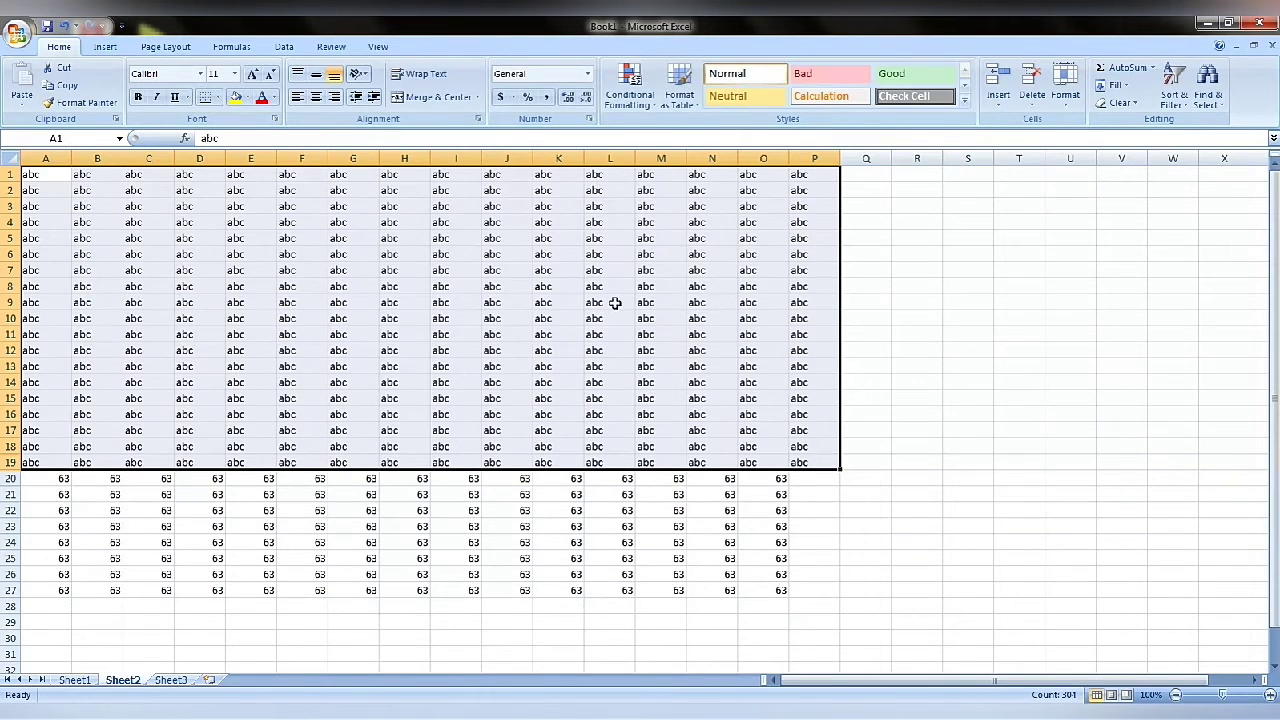
# Put 52 into cells C5, G6, G10, D12, J7, M4, L13 and H16 at once
pyautogui.click(612, 302)
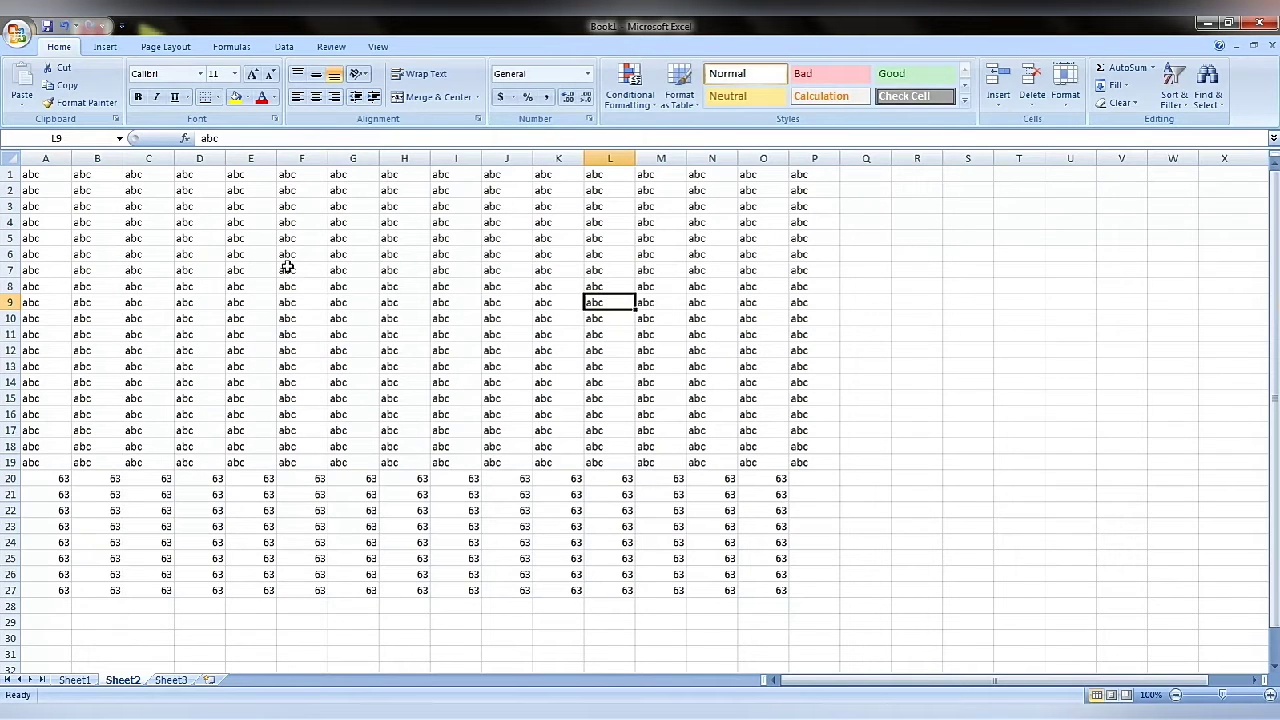
pyautogui.click(255, 318)
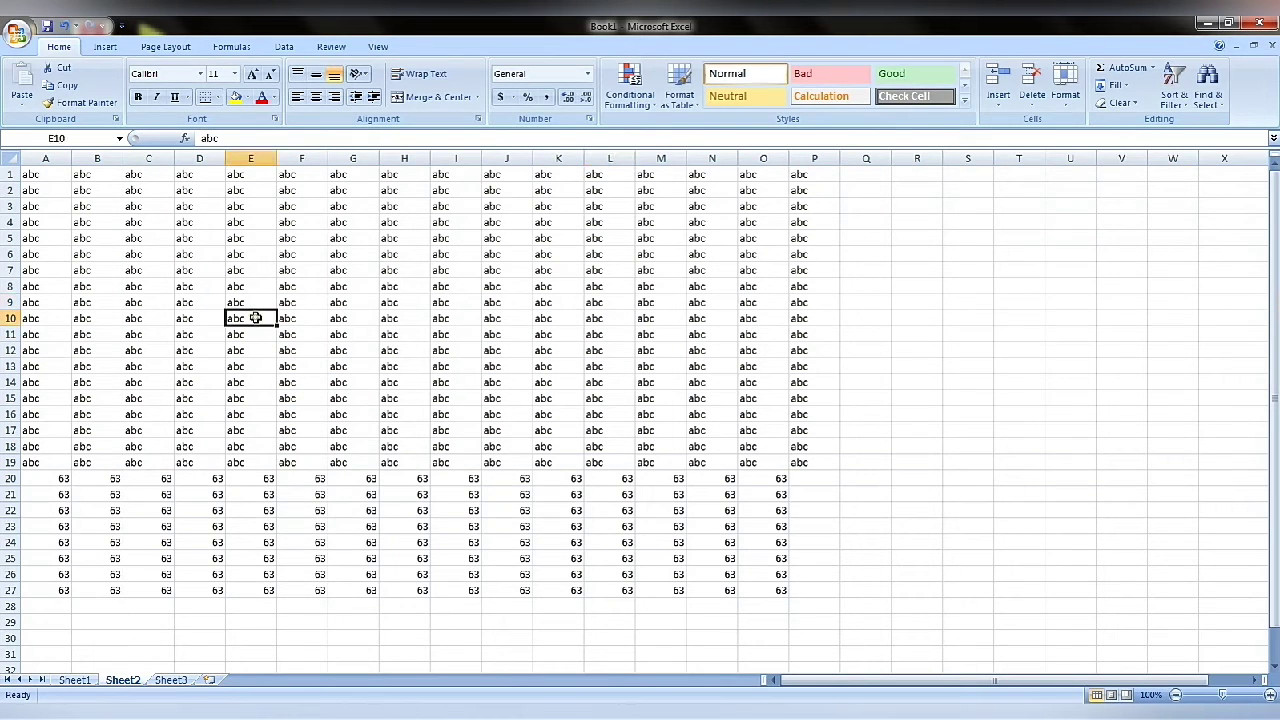
pyautogui.click(360, 286)
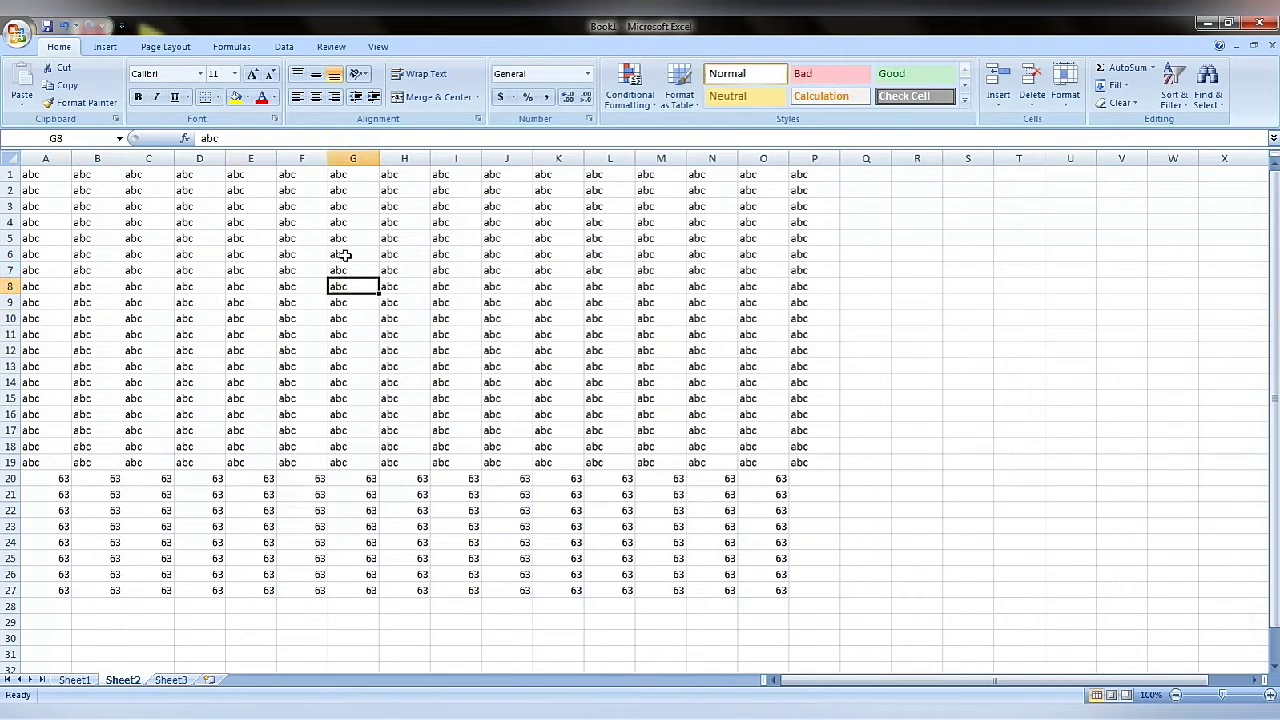
pyautogui.click(252, 235)
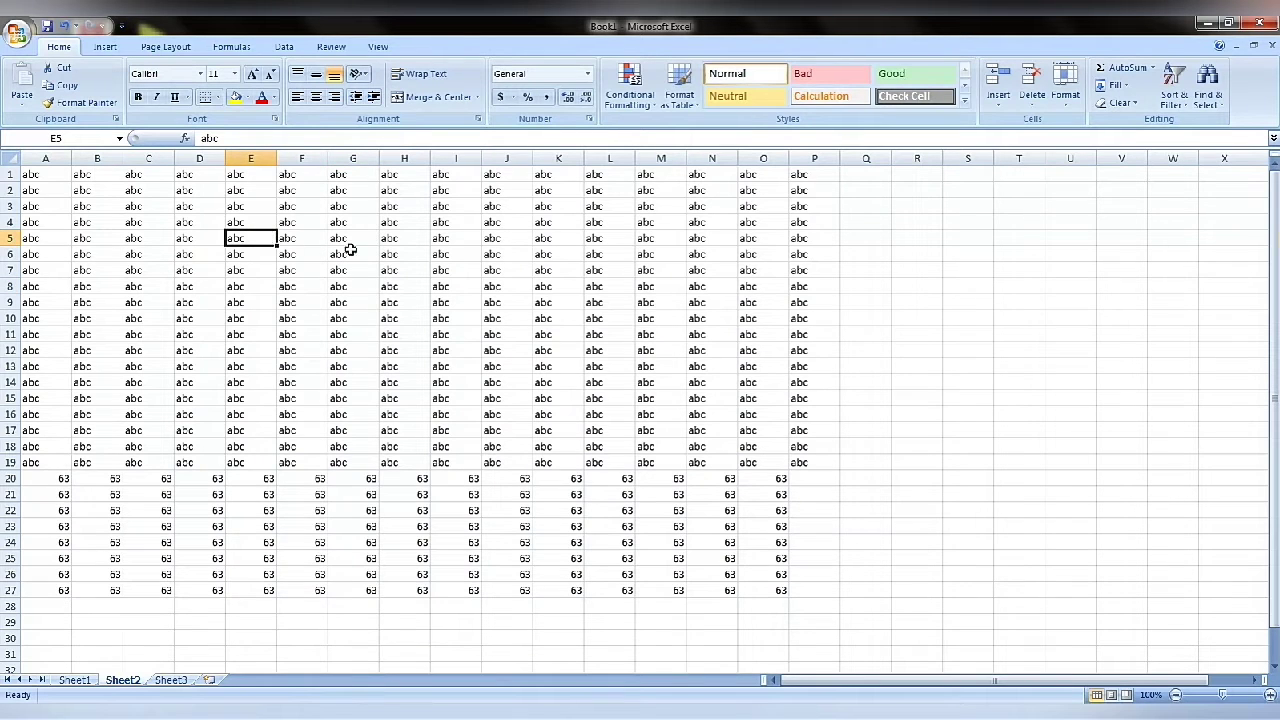
pyautogui.keyDown('ctrl'); pyautogui.click(512, 254); pyautogui.keyUp('ctrl')
pyautogui.click(310, 268)
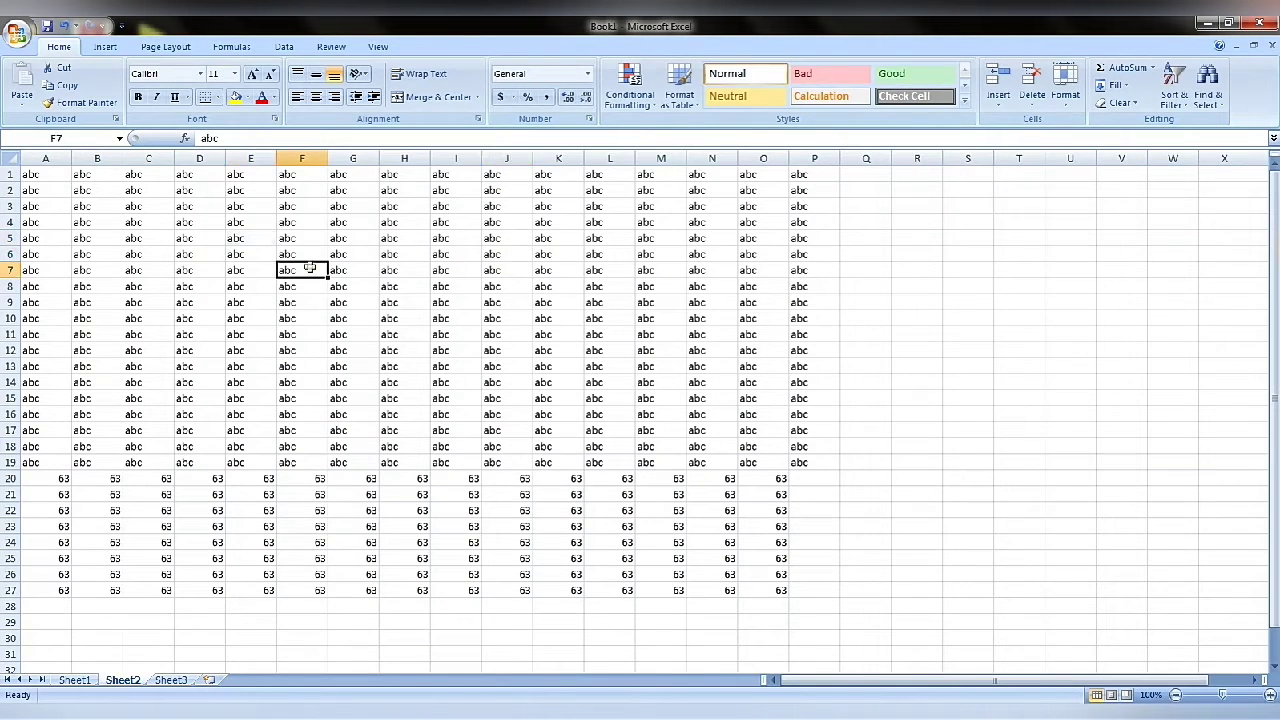
pyautogui.click(157, 236)
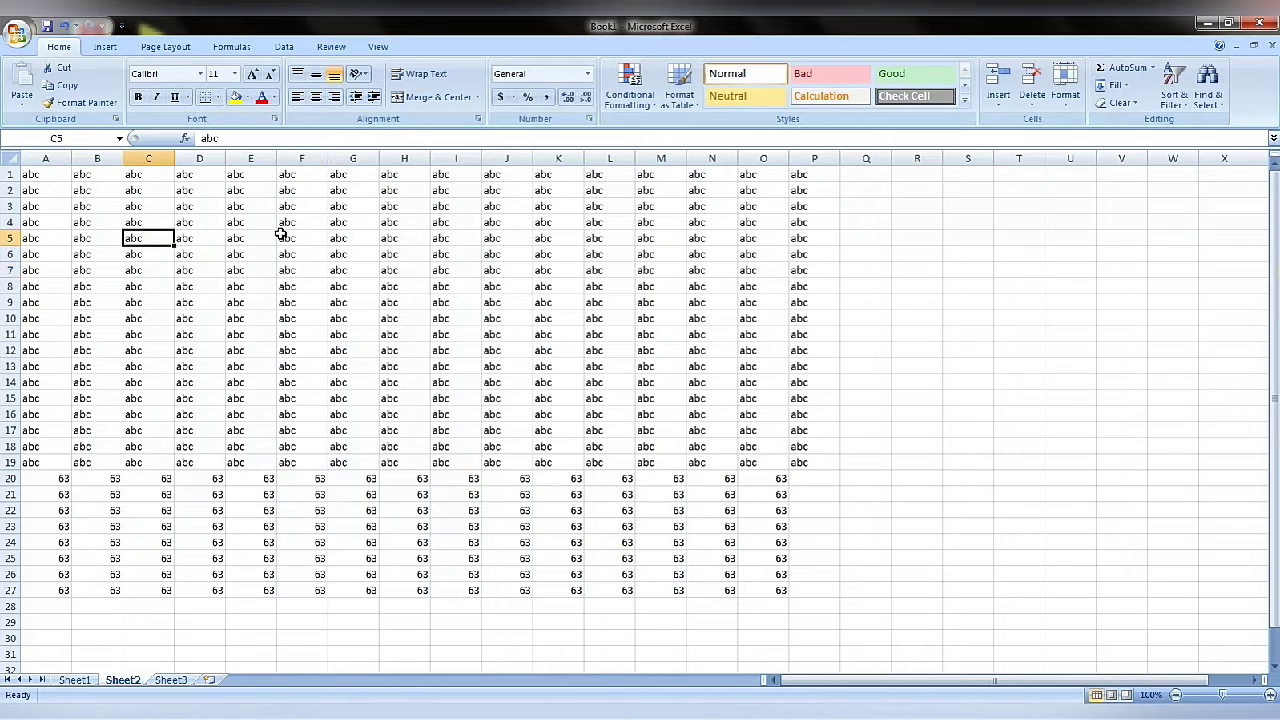
pyautogui.keyDown('ctrl'); pyautogui.click(350, 256); pyautogui.keyUp('ctrl')
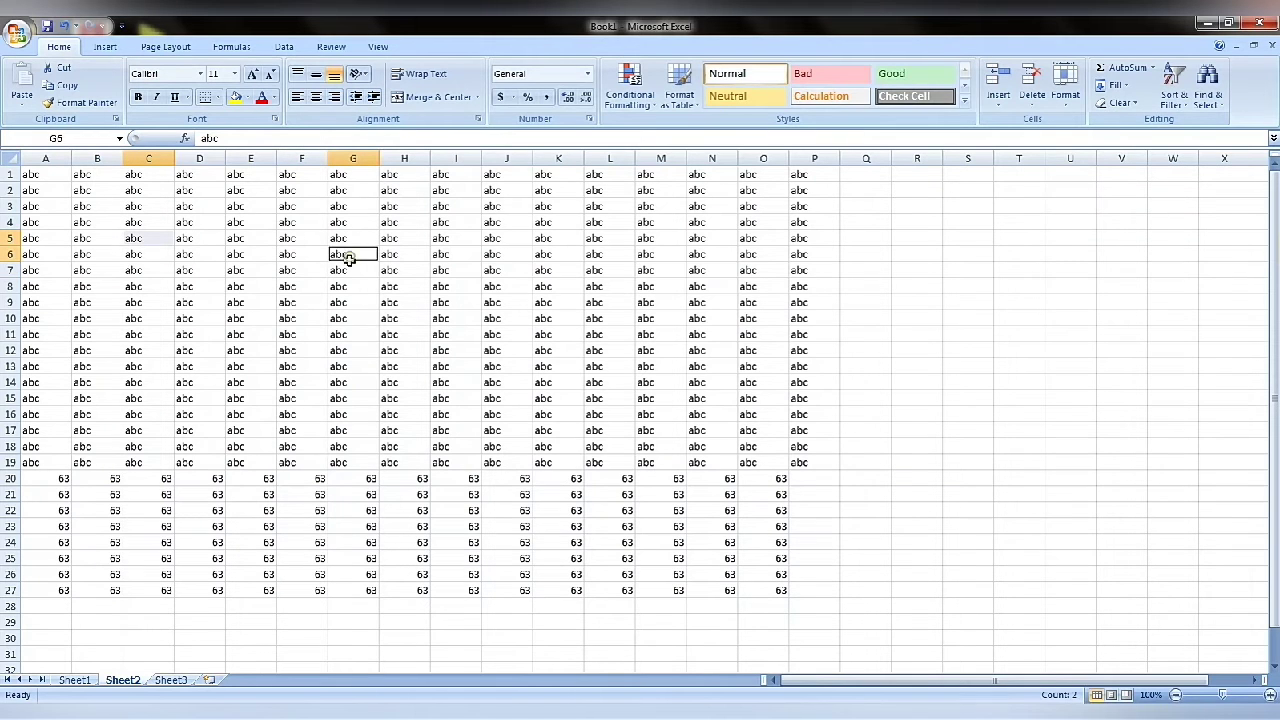
pyautogui.keyDown('ctrl'); pyautogui.click(330, 317); pyautogui.keyUp('ctrl')
pyautogui.keyDown('ctrl'); pyautogui.click(203, 351); pyautogui.keyUp('ctrl')
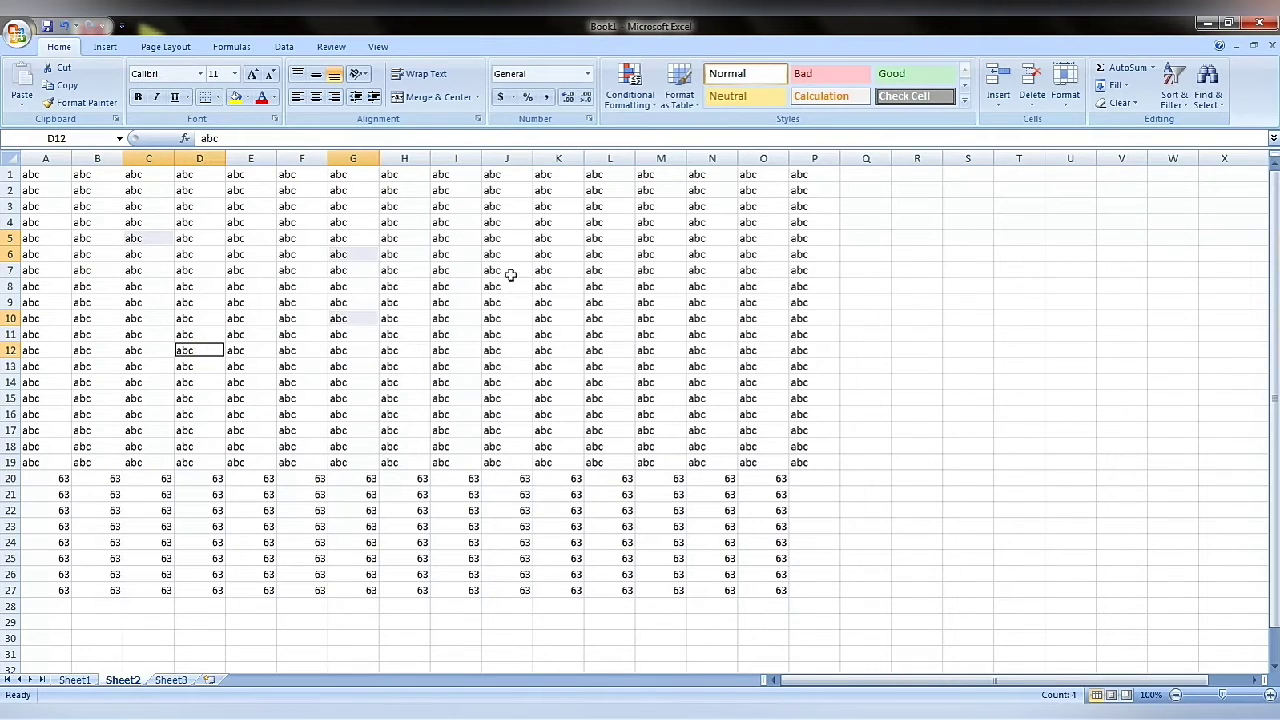
pyautogui.keyDown('ctrl'); pyautogui.click(510, 271); pyautogui.keyUp('ctrl')
pyautogui.keyDown('ctrl'); pyautogui.click(646, 222); pyautogui.keyUp('ctrl')
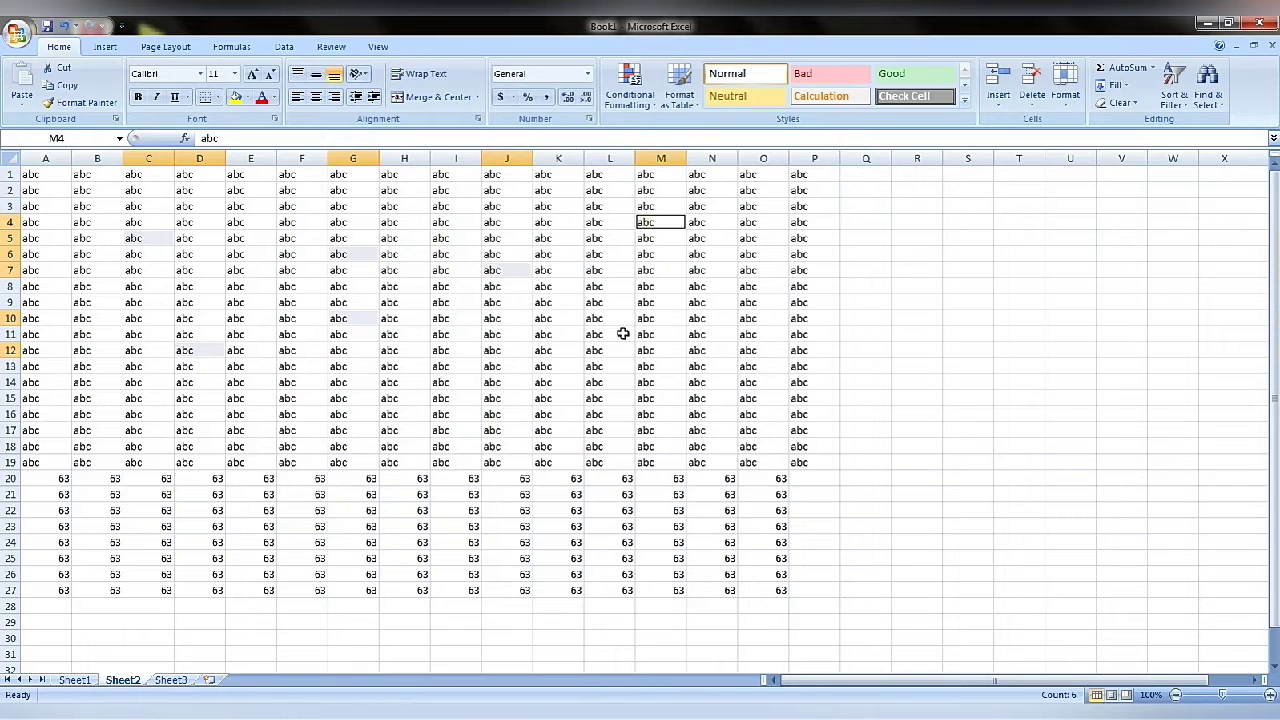
pyautogui.keyDown('ctrl'); pyautogui.click(610, 364); pyautogui.keyUp('ctrl')
pyautogui.keyDown('ctrl'); pyautogui.click(416, 408); pyautogui.keyUp('ctrl')
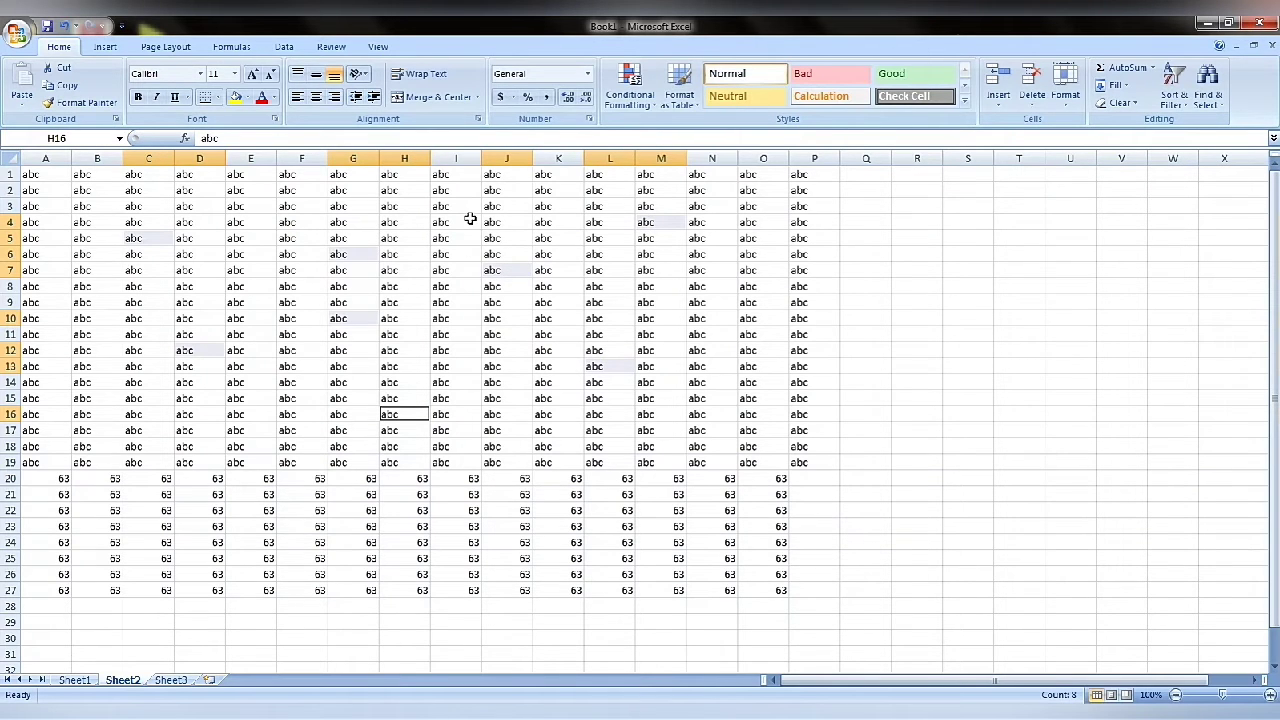
pyautogui.write('52')
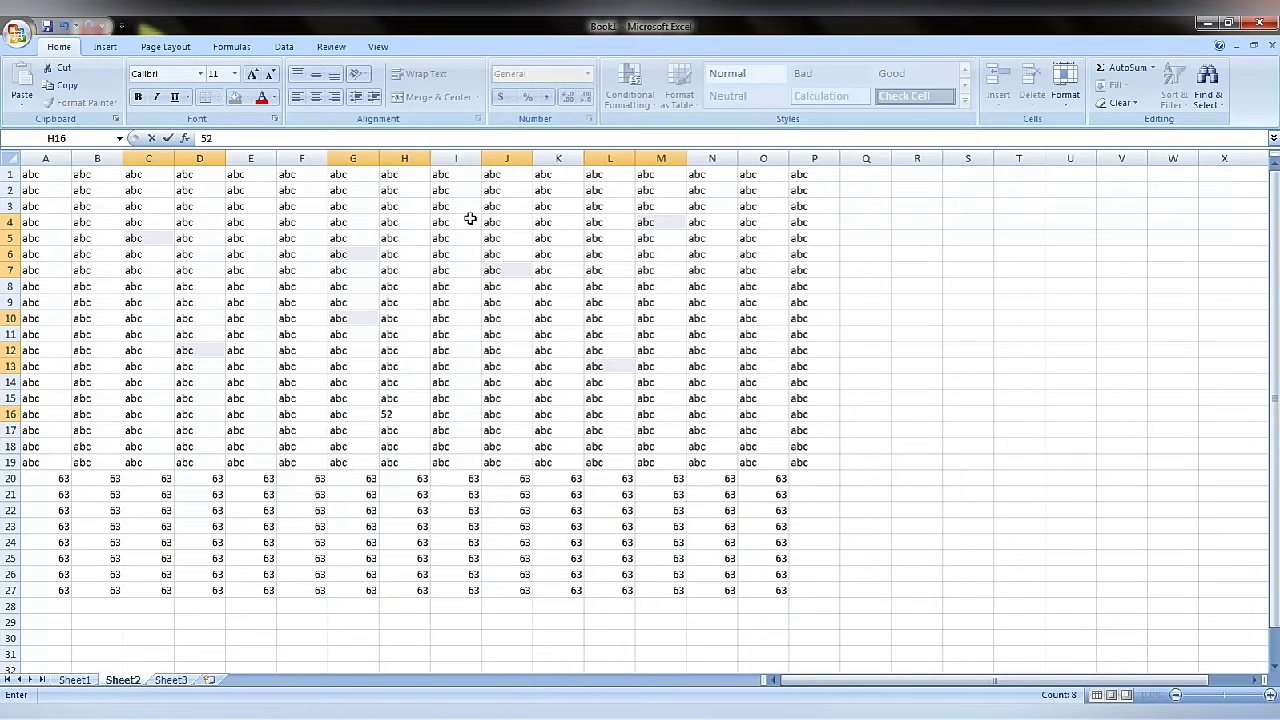
pyautogui.hotkey('ctrl', 'Return')
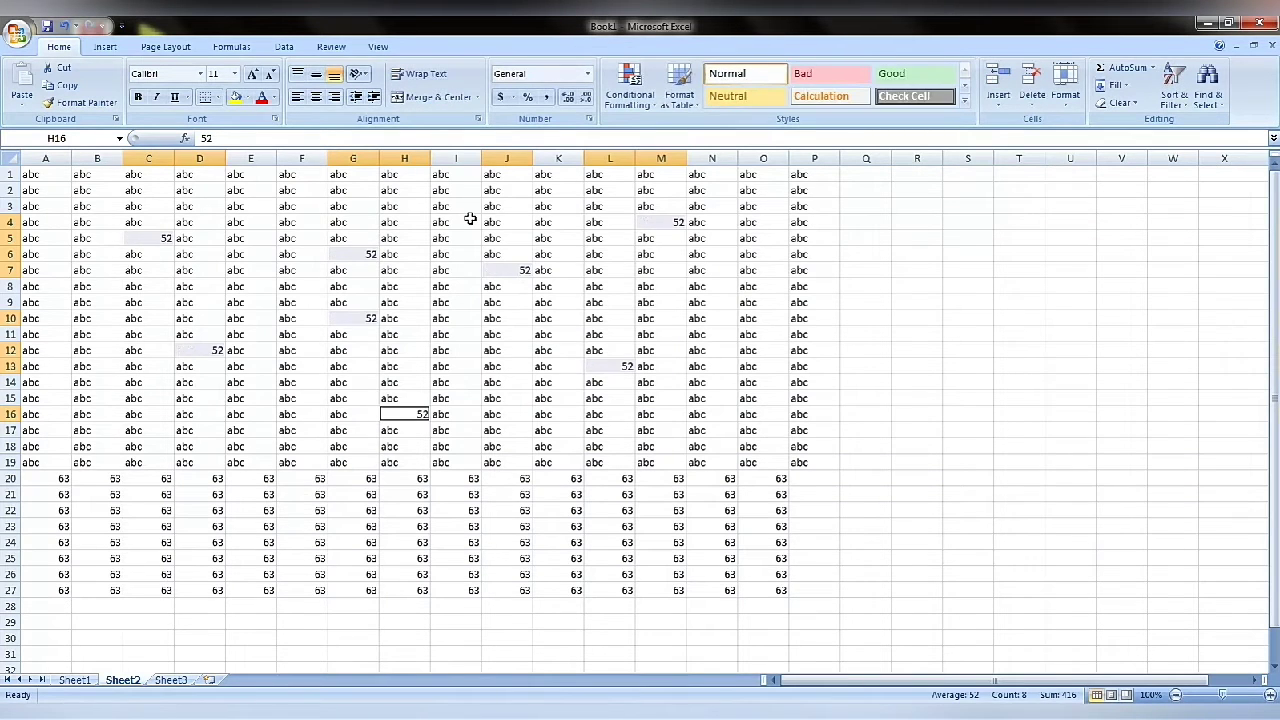
# Check the scattered 52 values in cells such as C5, M4 and L13
pyautogui.click(168, 238)
pyautogui.click(200, 366)
pyautogui.click(345, 318)
pyautogui.click(368, 238)
pyautogui.click(494, 260)
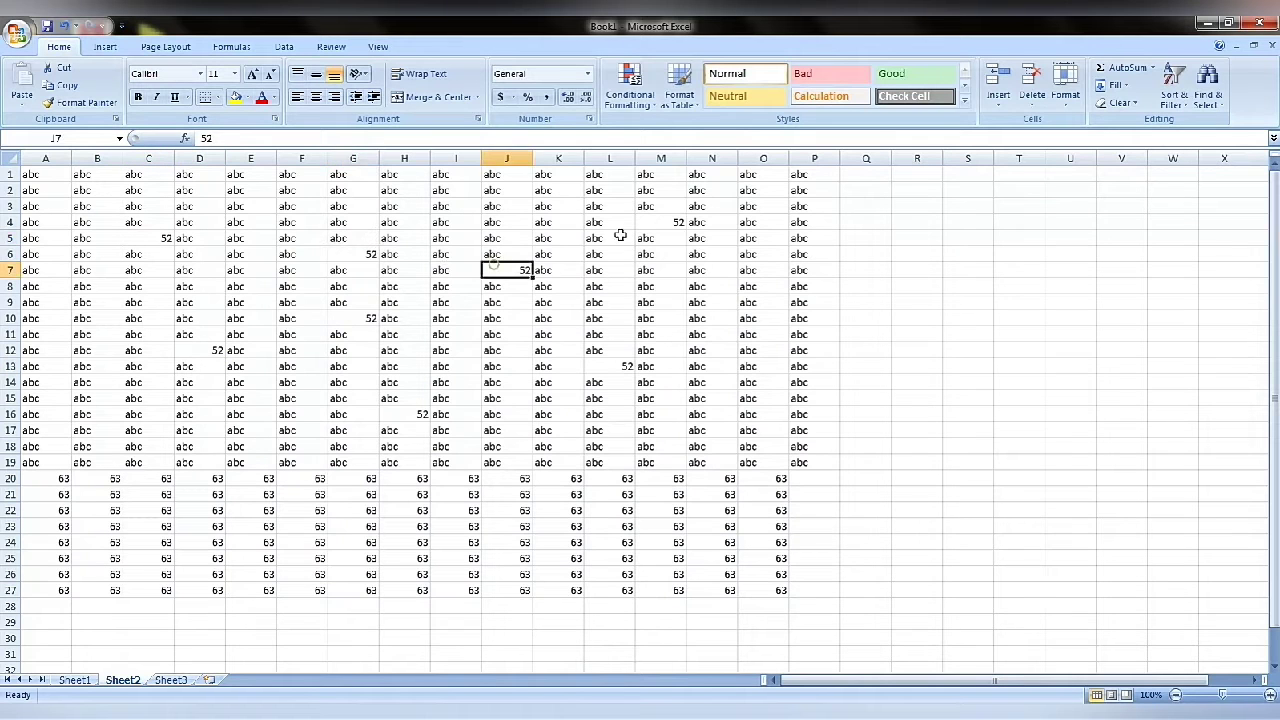
pyautogui.click(598, 242)
pyautogui.click(622, 380)
pyautogui.click(656, 221)
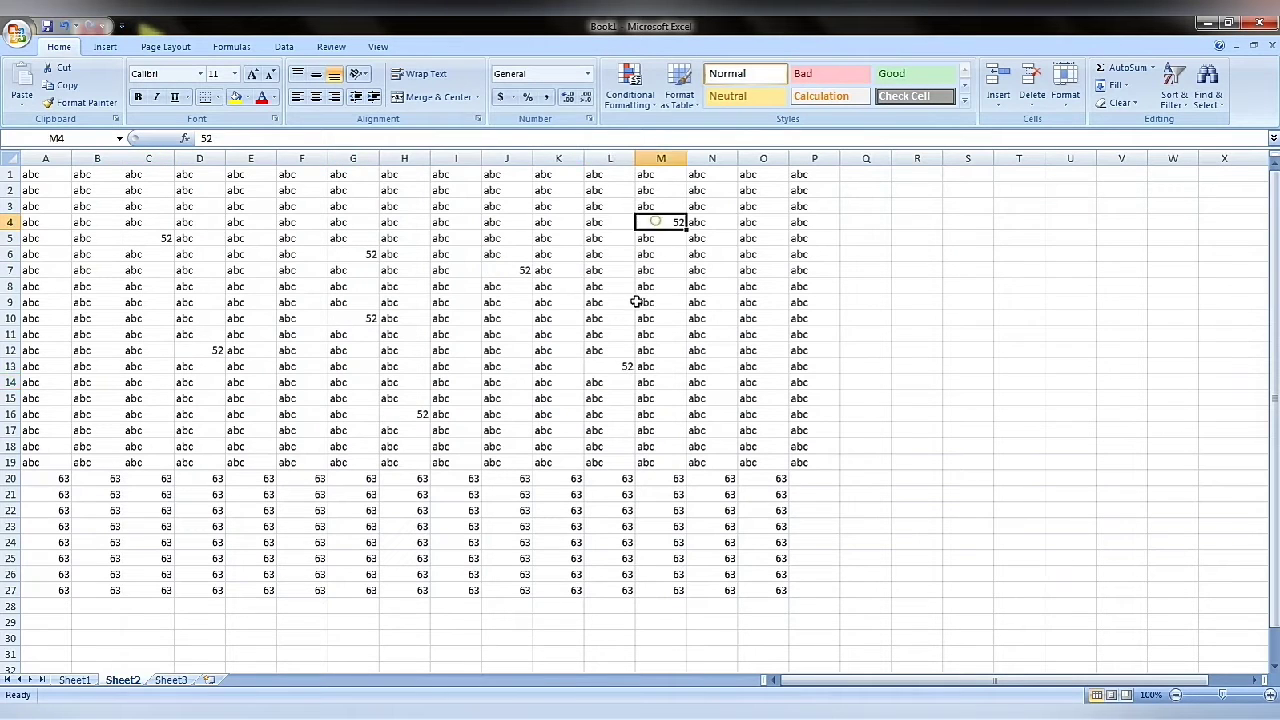
pyautogui.click(623, 360)
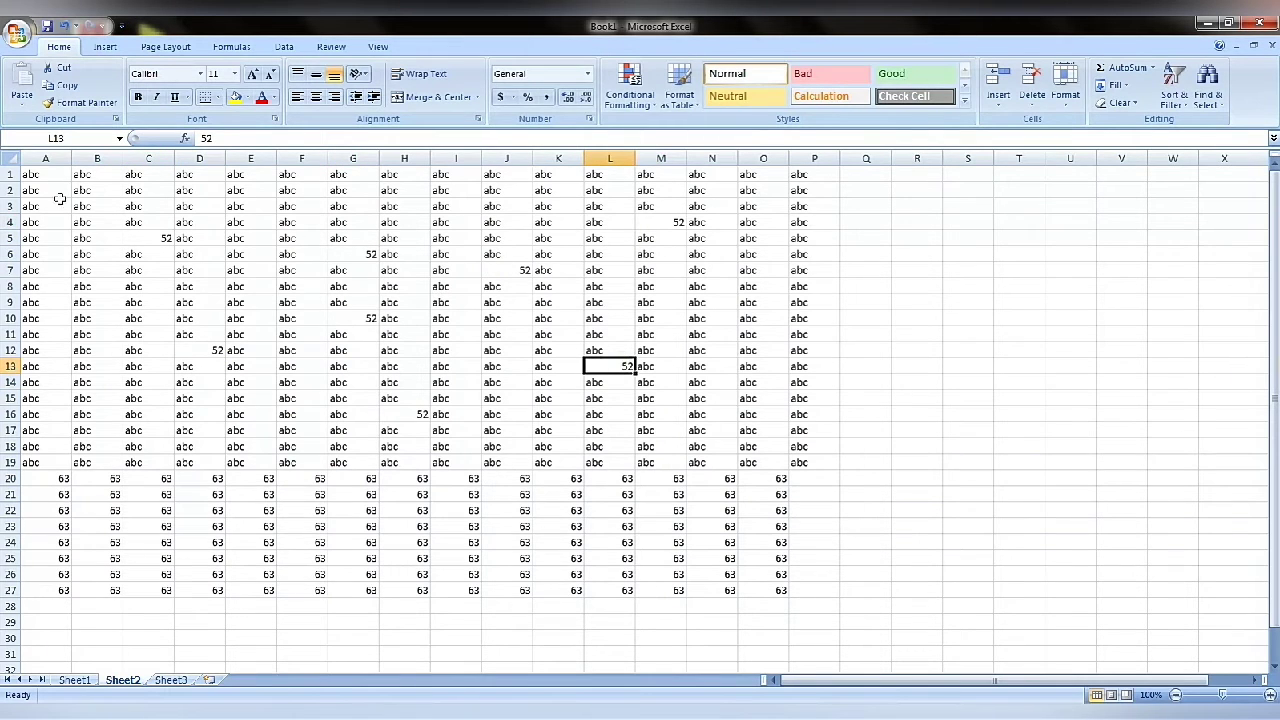
# Clear the contents of A2:N16
pyautogui.moveTo(35, 195); pyautogui.dragTo(712, 412)
pyautogui.press('Delete')
pyautogui.click(560, 318)
# Fill abc back down column L to row 13, column J to row 14, and A1:I15
pyautogui.click(606, 175)
pyautogui.moveTo(636, 182); pyautogui.dragTo(640, 370)
pyautogui.click(506, 175)
pyautogui.moveTo(533, 182); pyautogui.dragTo(533, 386)
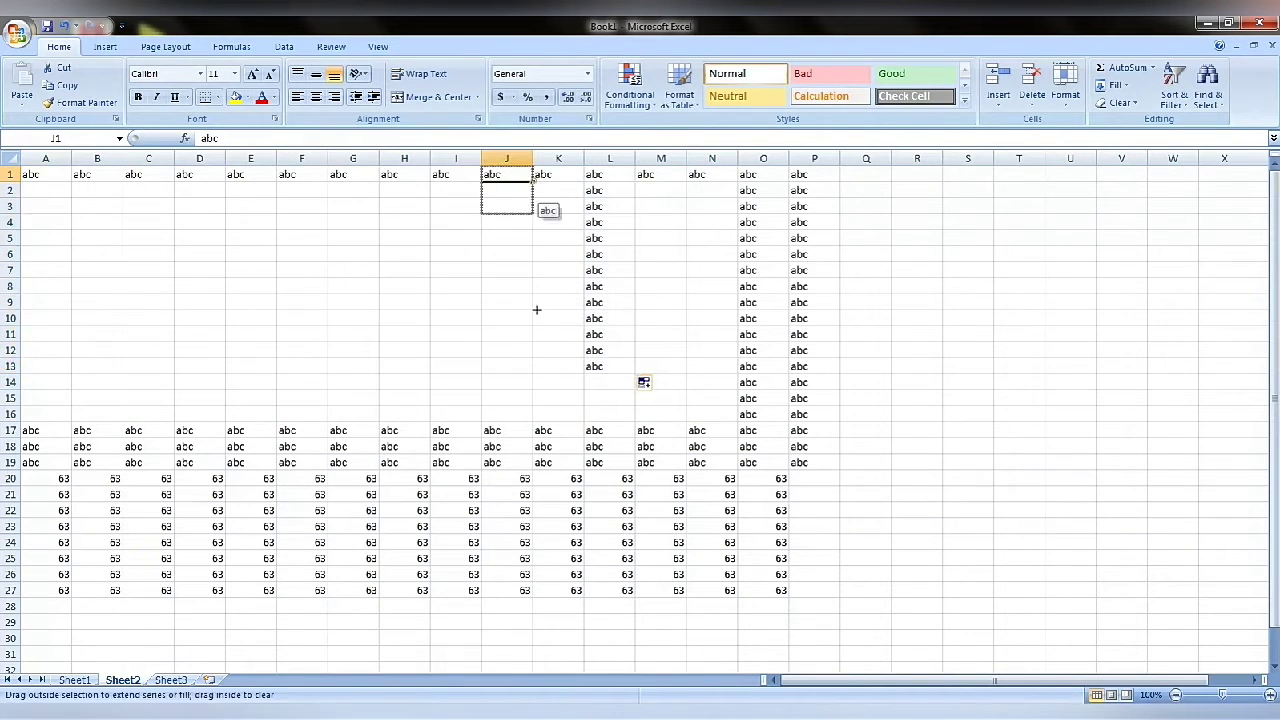
pyautogui.moveTo(65, 175)
pyautogui.mouseDown()
pyautogui.moveTo(474, 186)
pyautogui.moveTo(30, 176)
pyautogui.mouseUp()
pyautogui.click(486, 180)
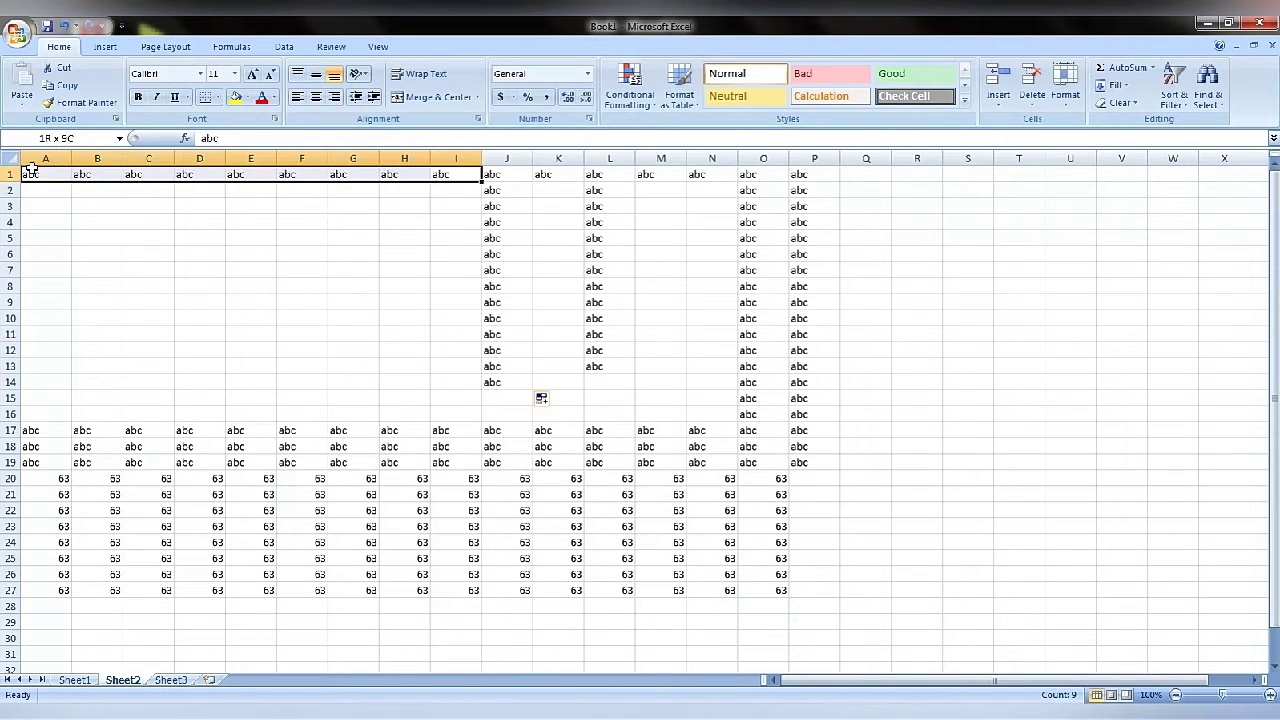
pyautogui.moveTo(481, 183); pyautogui.dragTo(485, 402)
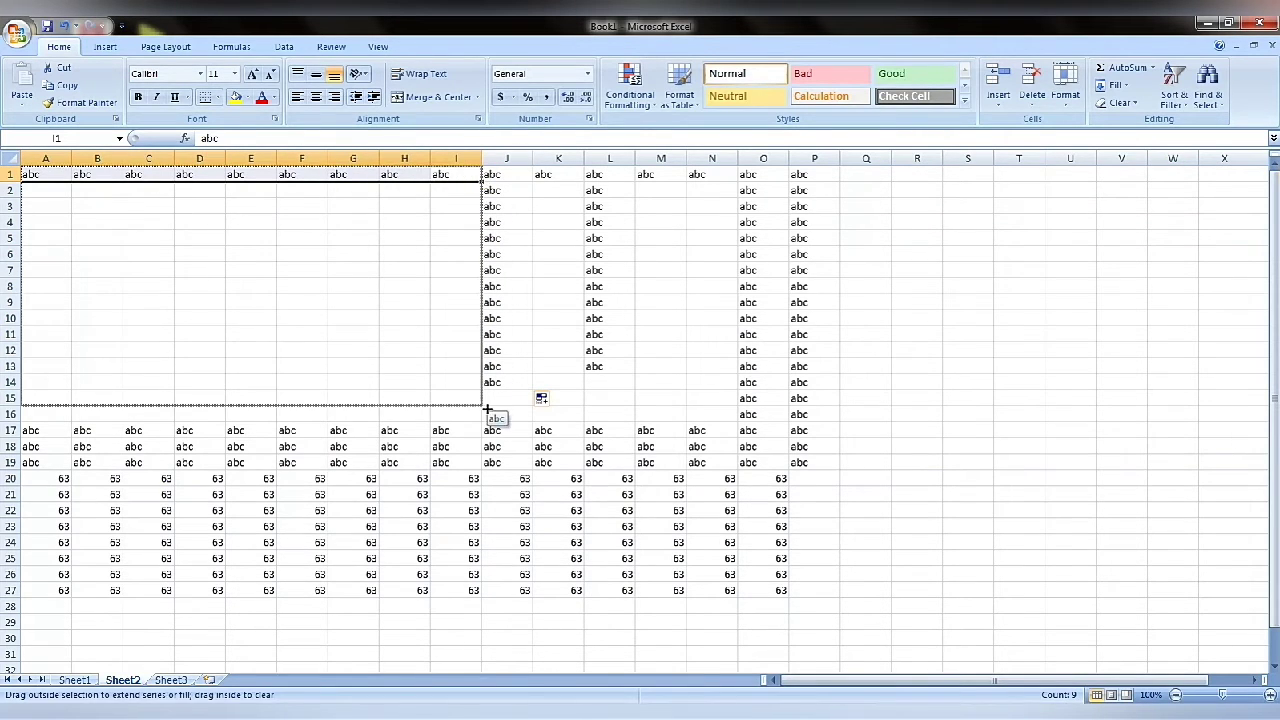
pyautogui.click(640, 315)
pyautogui.moveTo(62, 180); pyautogui.dragTo(826, 613)
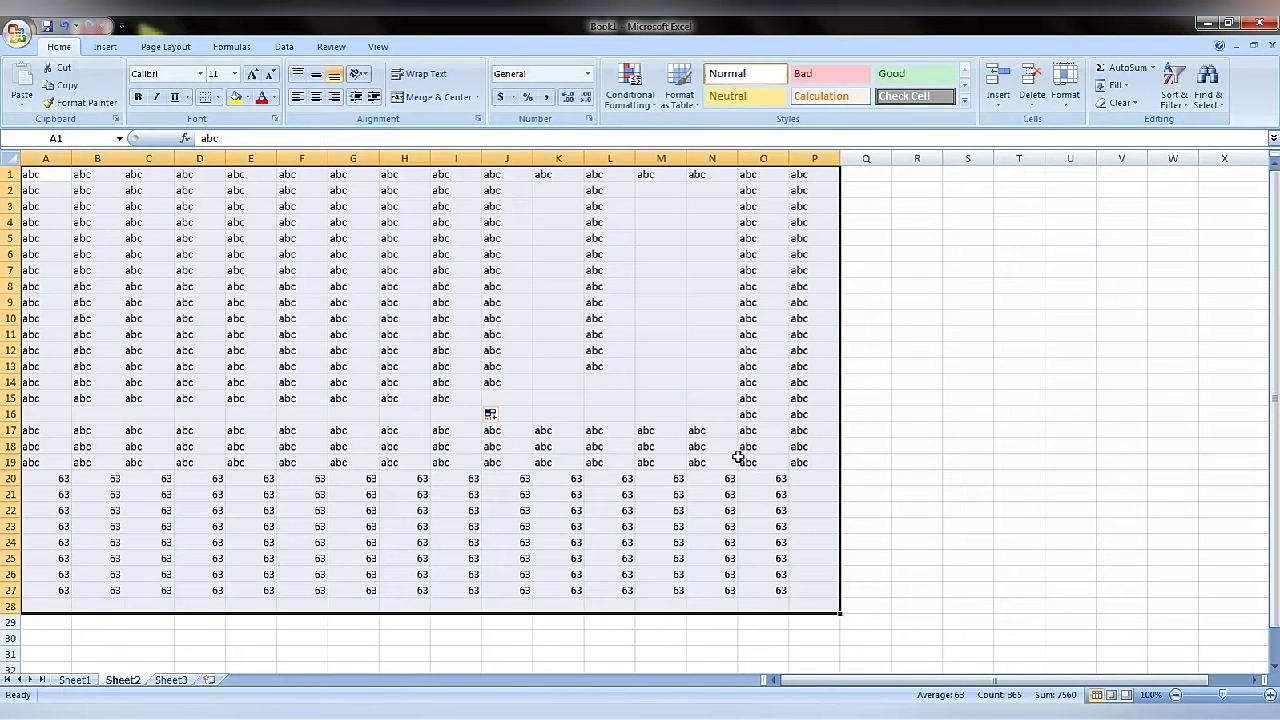
# Fill A1:P28 with 54145, then start an AutoSum of column A in A29
pyautogui.write('54145')
pyautogui.hotkey('ctrl', 'Return')
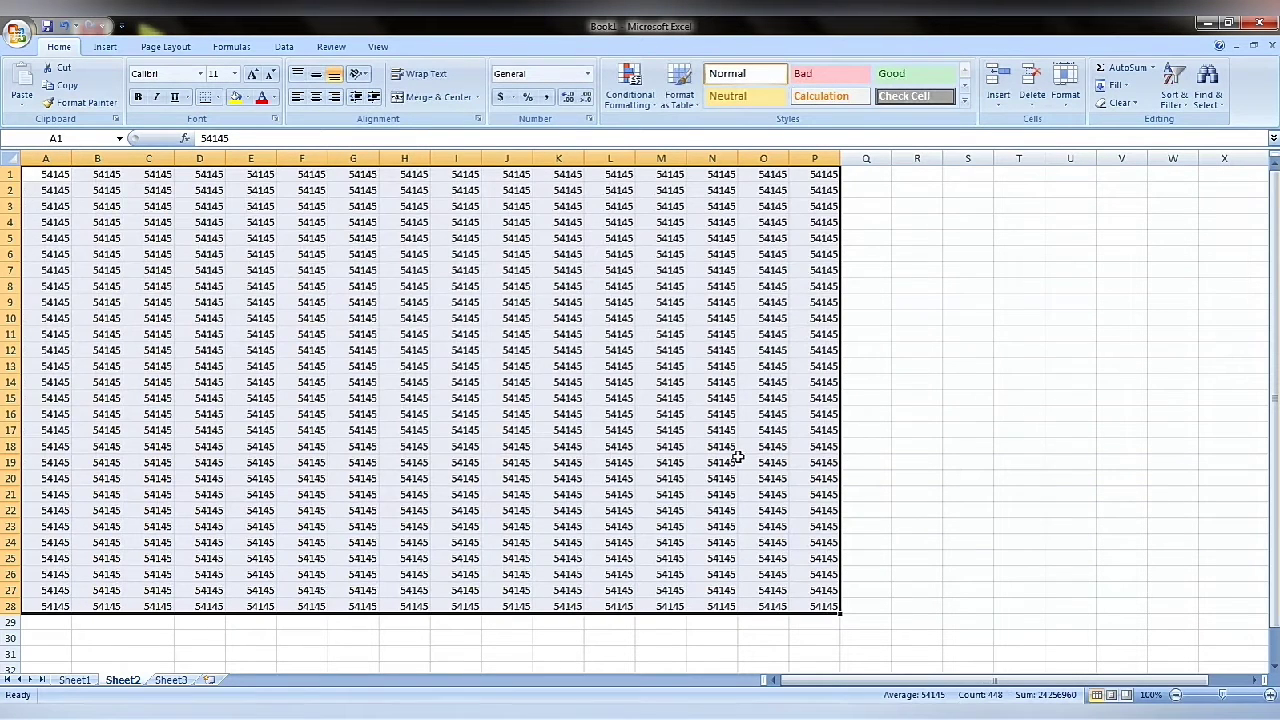
pyautogui.click(778, 420)
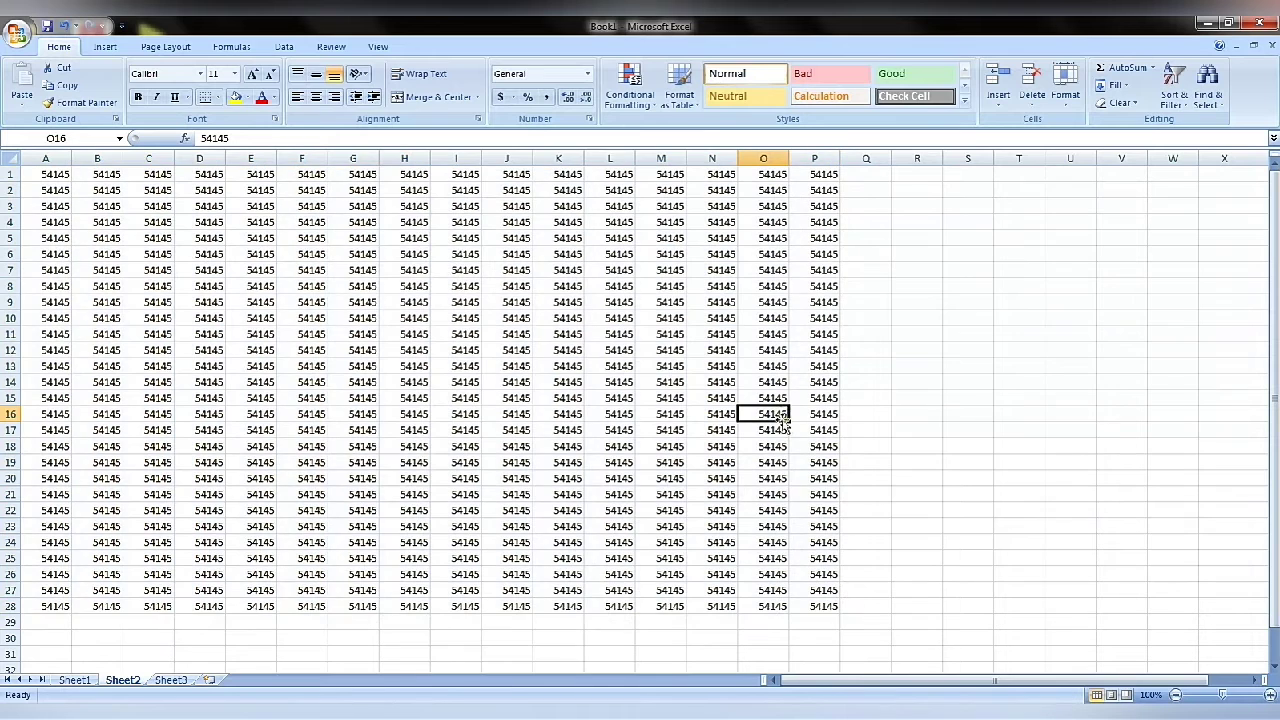
pyautogui.click(526, 336)
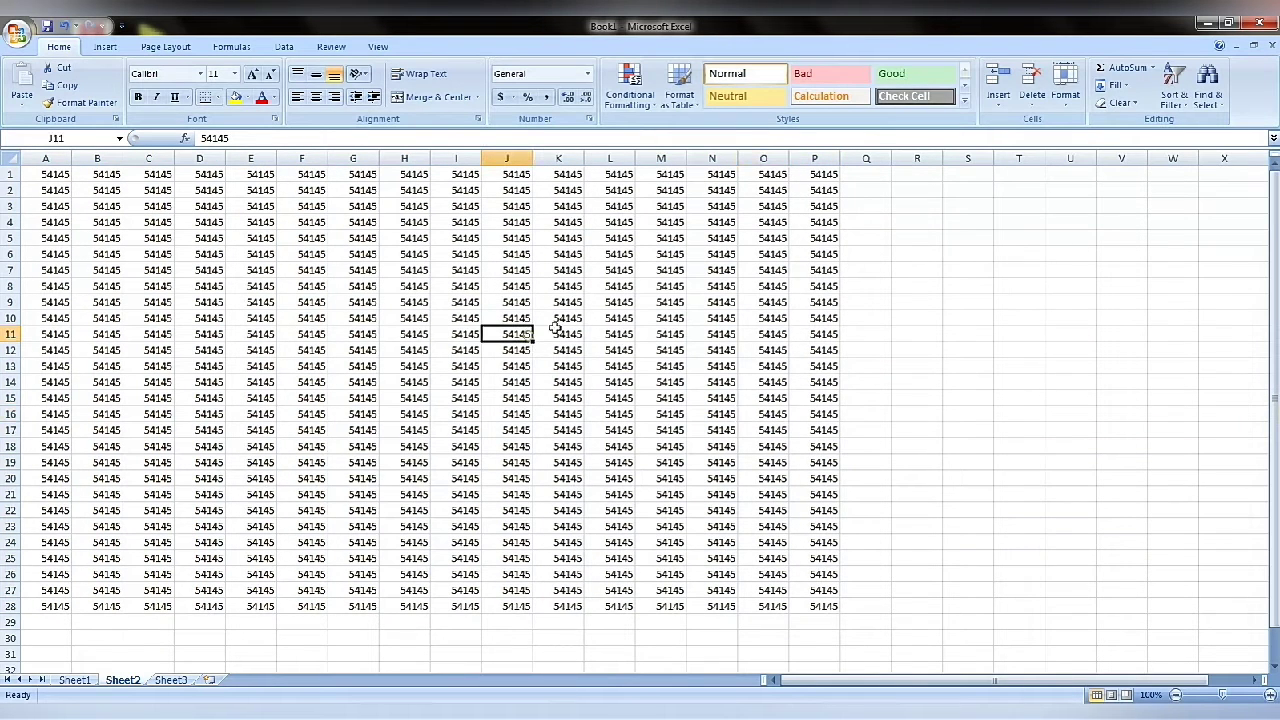
pyautogui.click(60, 619)
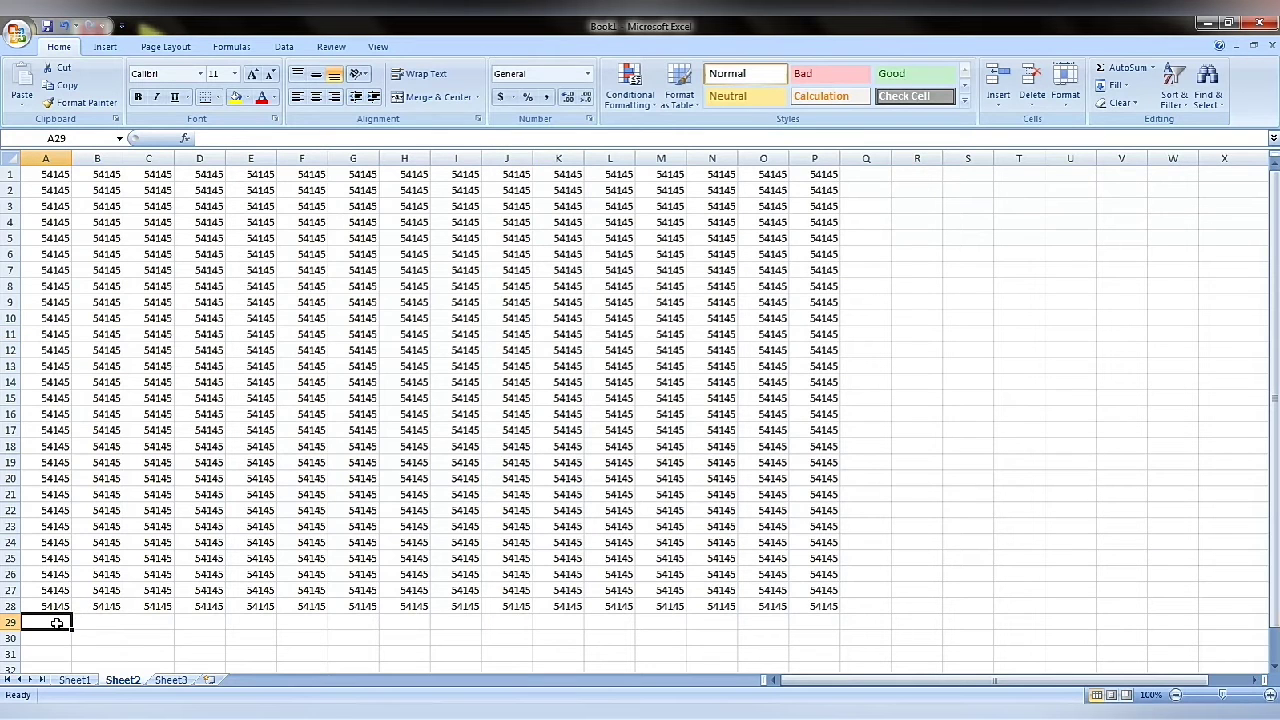
pyautogui.click(1122, 67)
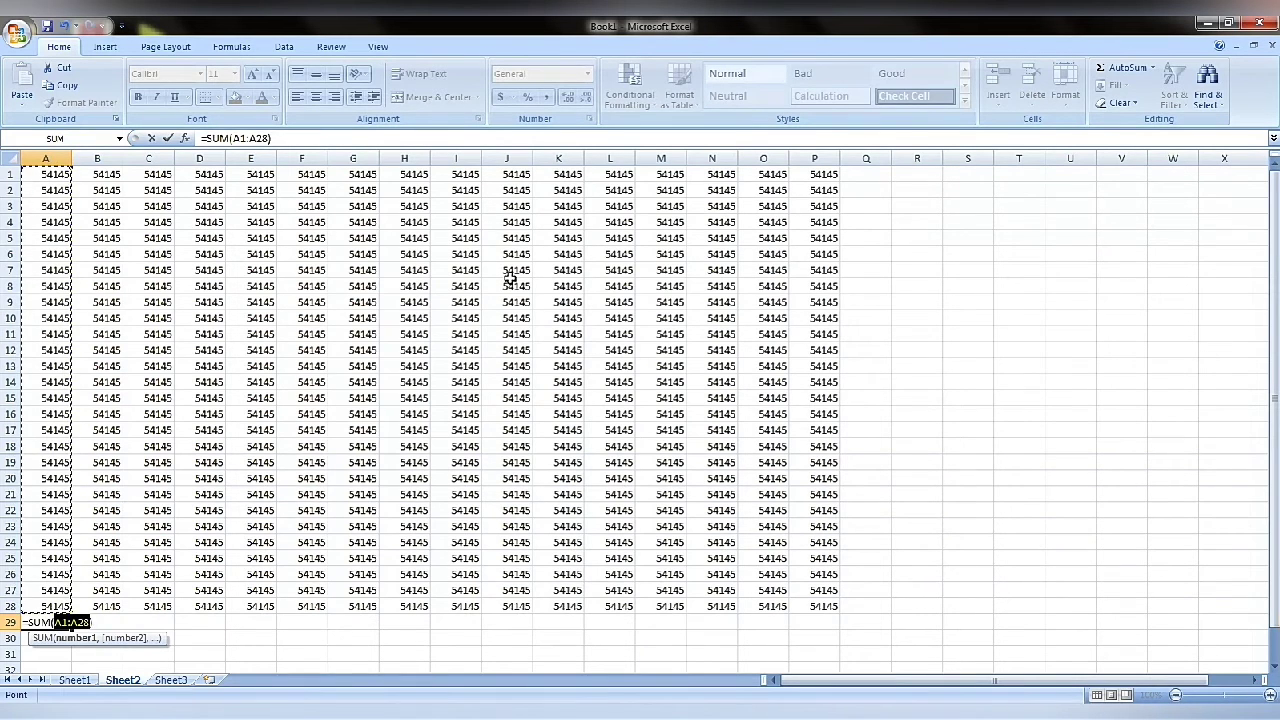
# Commit the A29 total and AutoSum row 29, leaving 22710900 in P29
pyautogui.press('Return')
pyautogui.moveTo(62, 623); pyautogui.dragTo(806, 622)
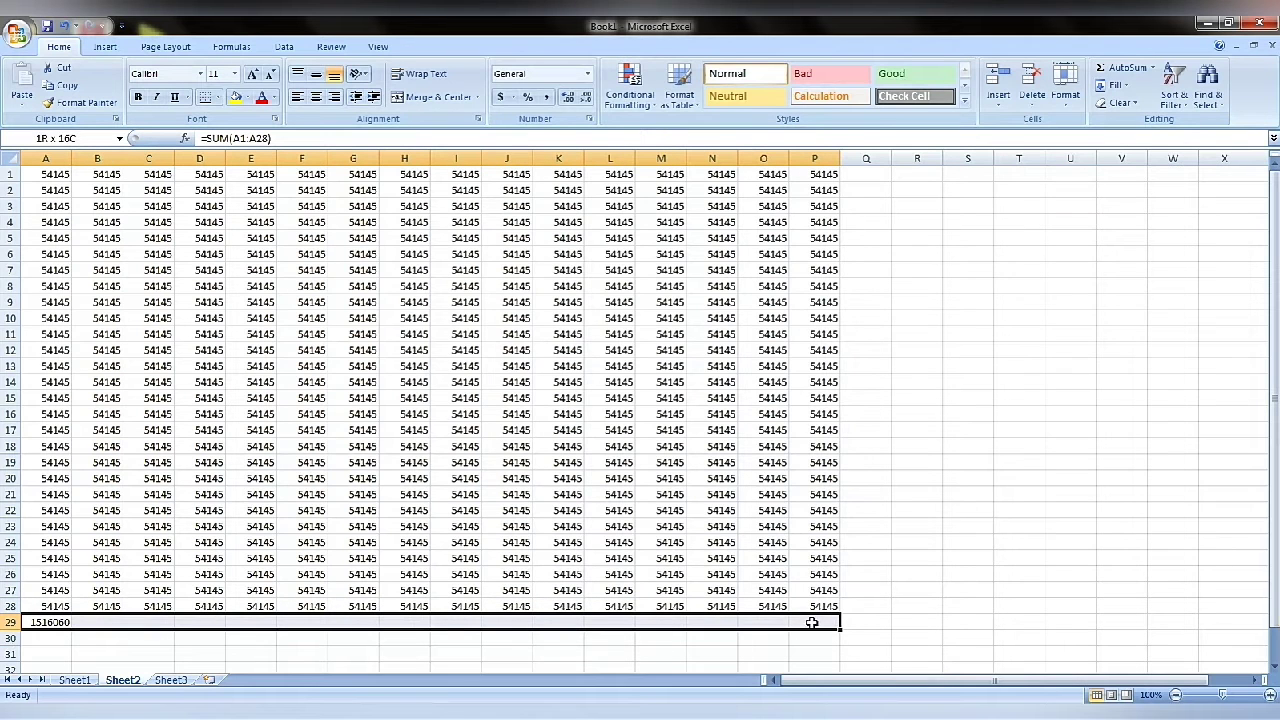
pyautogui.click(1135, 67)
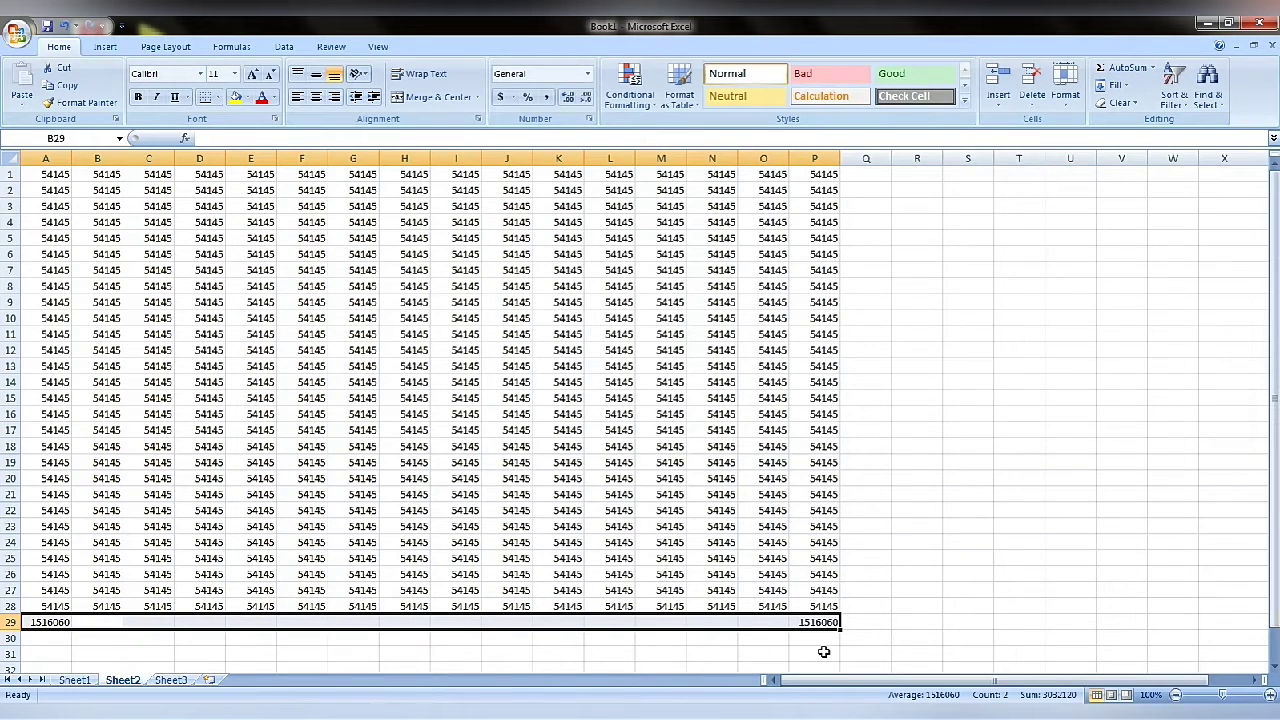
pyautogui.click(823, 622)
pyautogui.doubleClick(823, 622)
pyautogui.press('Return')
# Sum columns B through O into row 29 and verify the J29 formula
pyautogui.moveTo(105, 622); pyautogui.dragTo(760, 630)
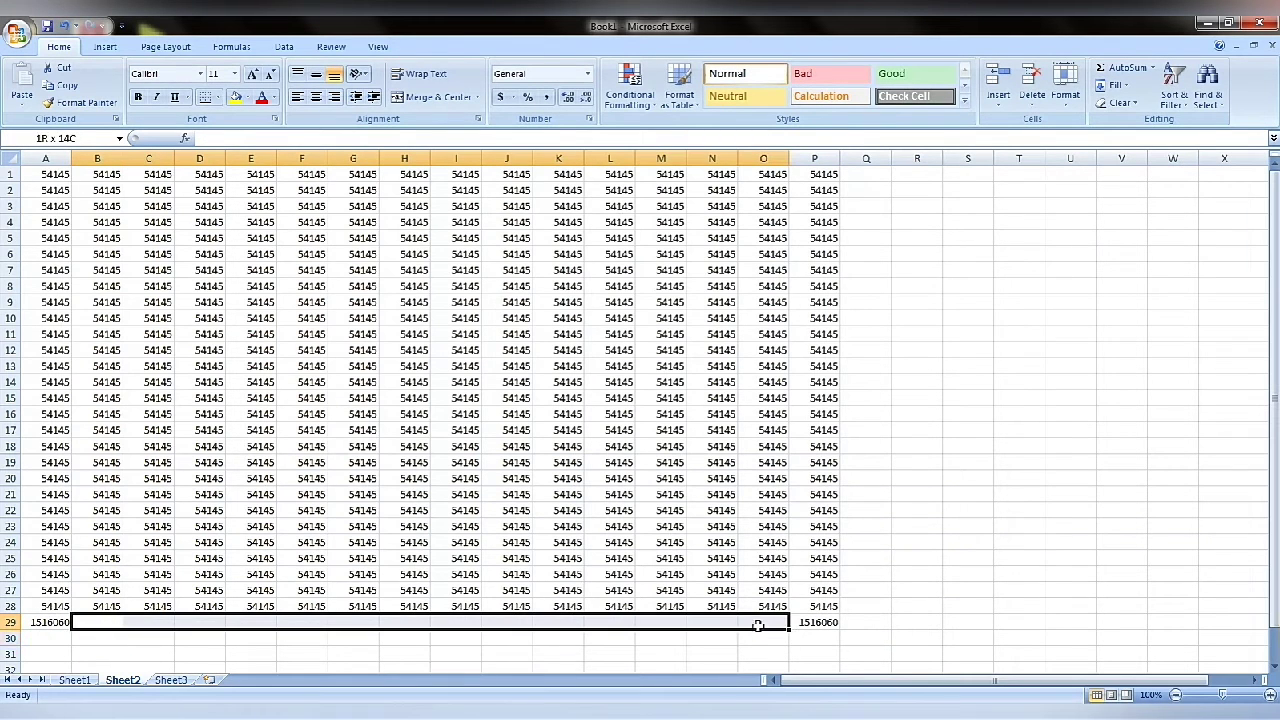
pyautogui.click(1127, 68)
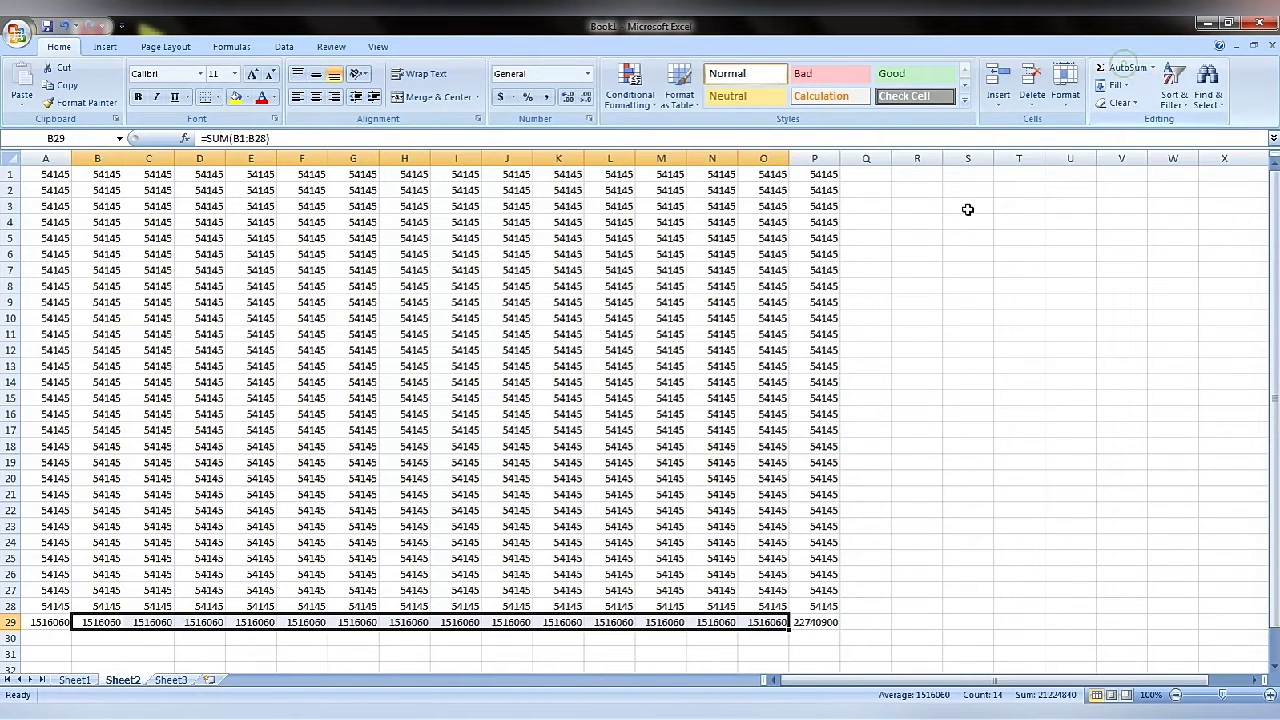
pyautogui.doubleClick(514, 624)
pyautogui.press('Return')
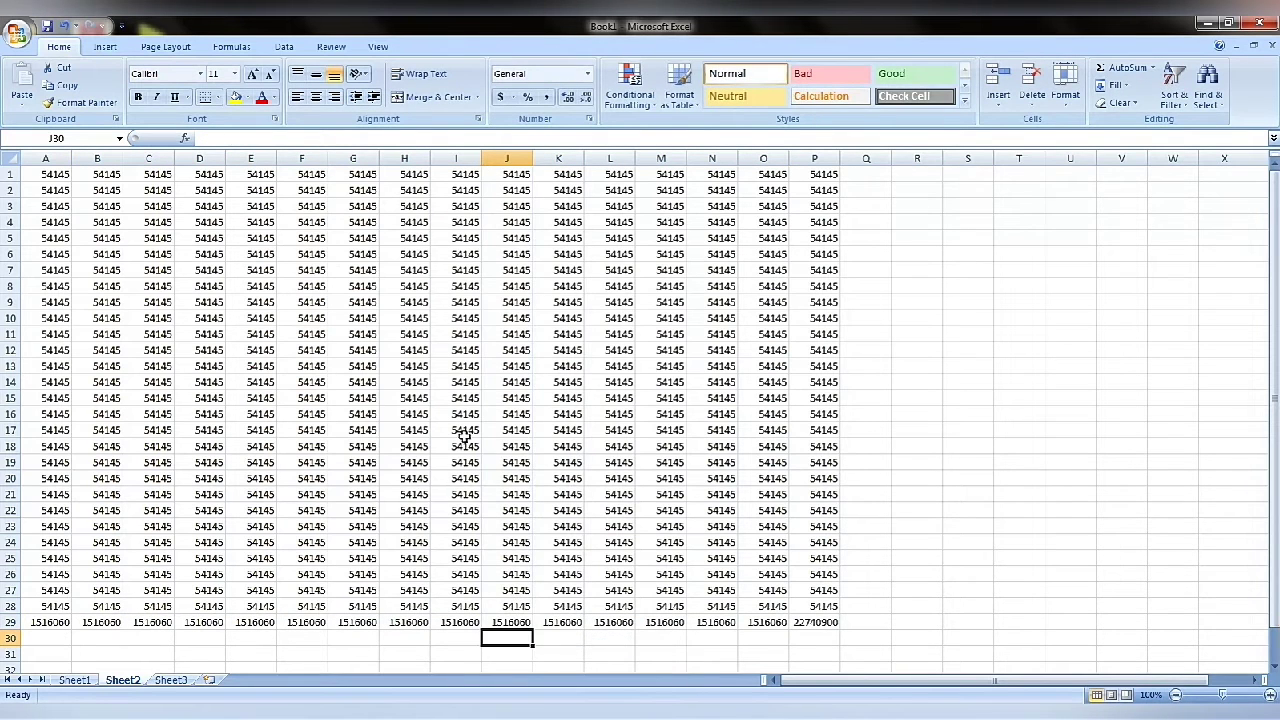
pyautogui.moveTo(55, 624); pyautogui.dragTo(815, 624)
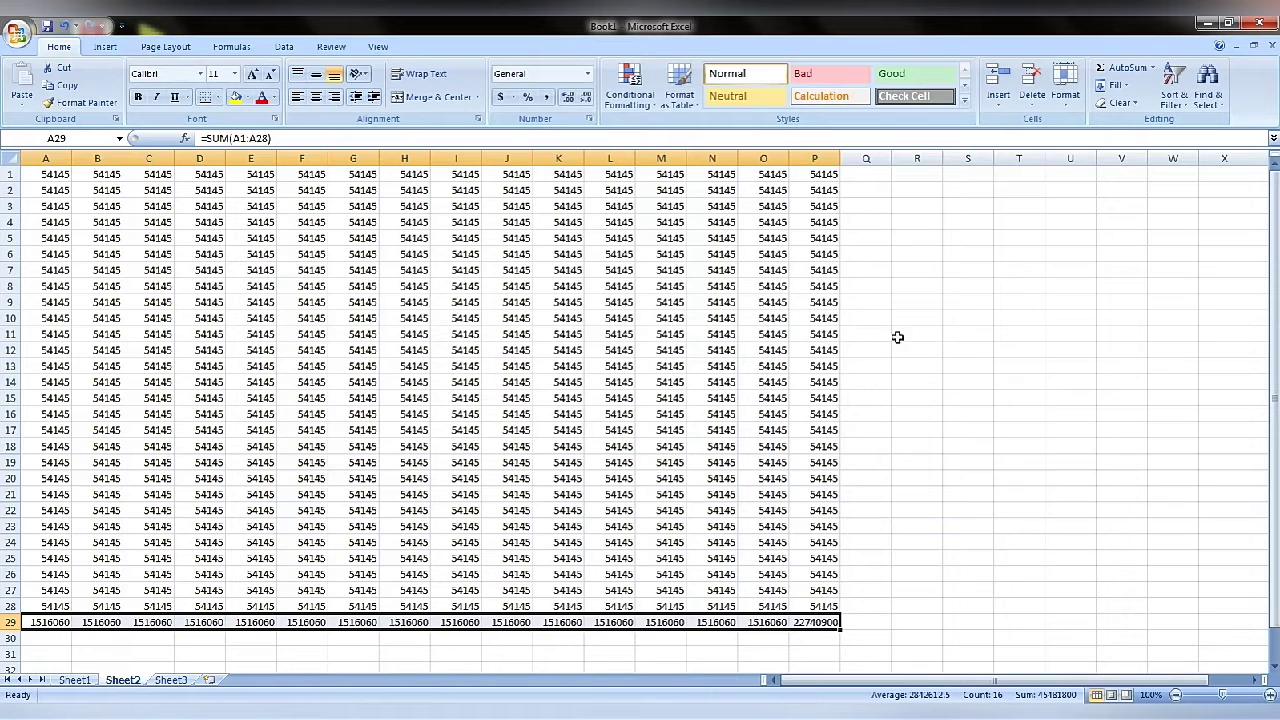
# Clear row 29 and re-total A29:P29 with Alt+=, giving 1516060 per column
pyautogui.press('Delete')
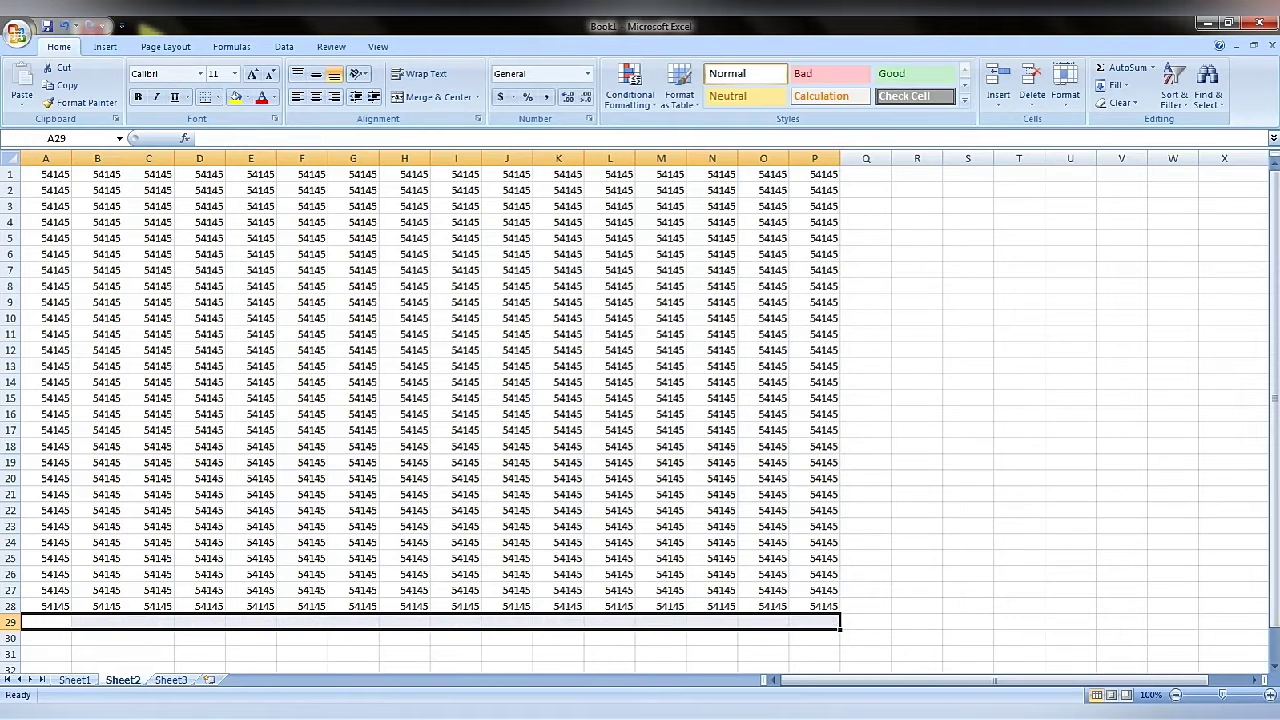
pyautogui.moveTo(55, 624)
pyautogui.mouseDown()
pyautogui.moveTo(757, 604)
pyautogui.moveTo(820, 614)
pyautogui.mouseUp()
pyautogui.press('alt')
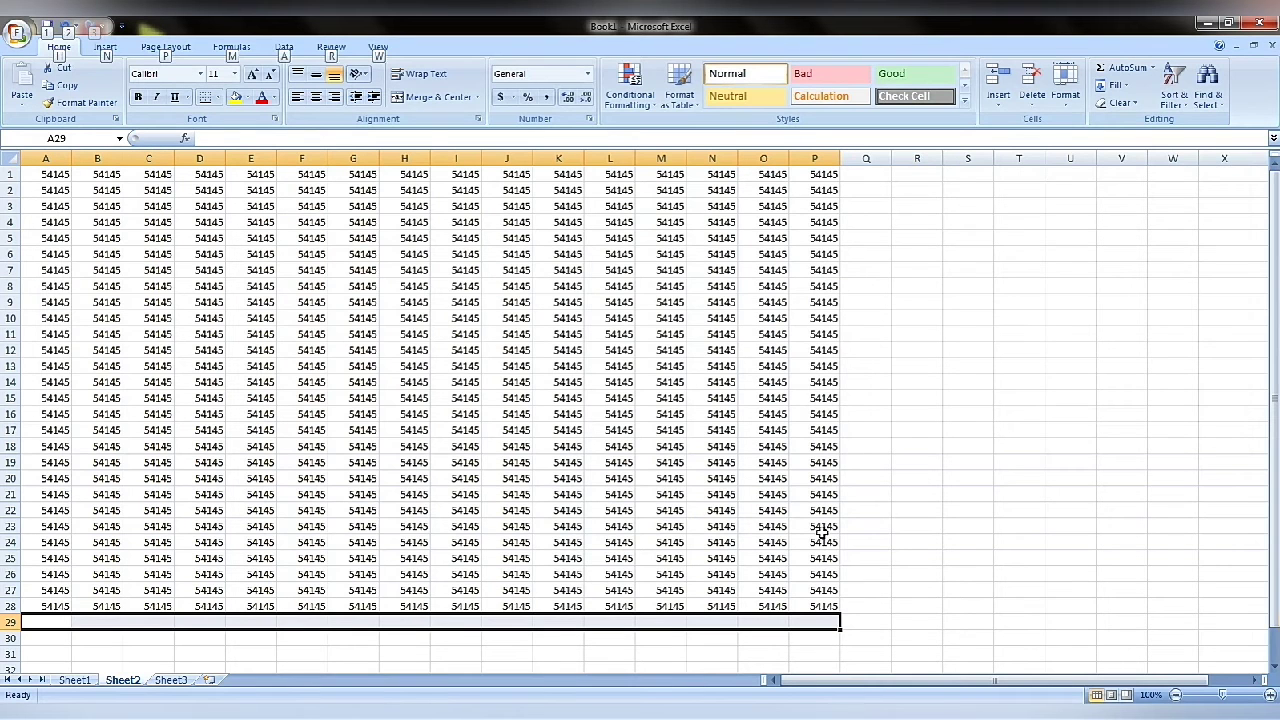
pyautogui.hotkey('alt', '=')
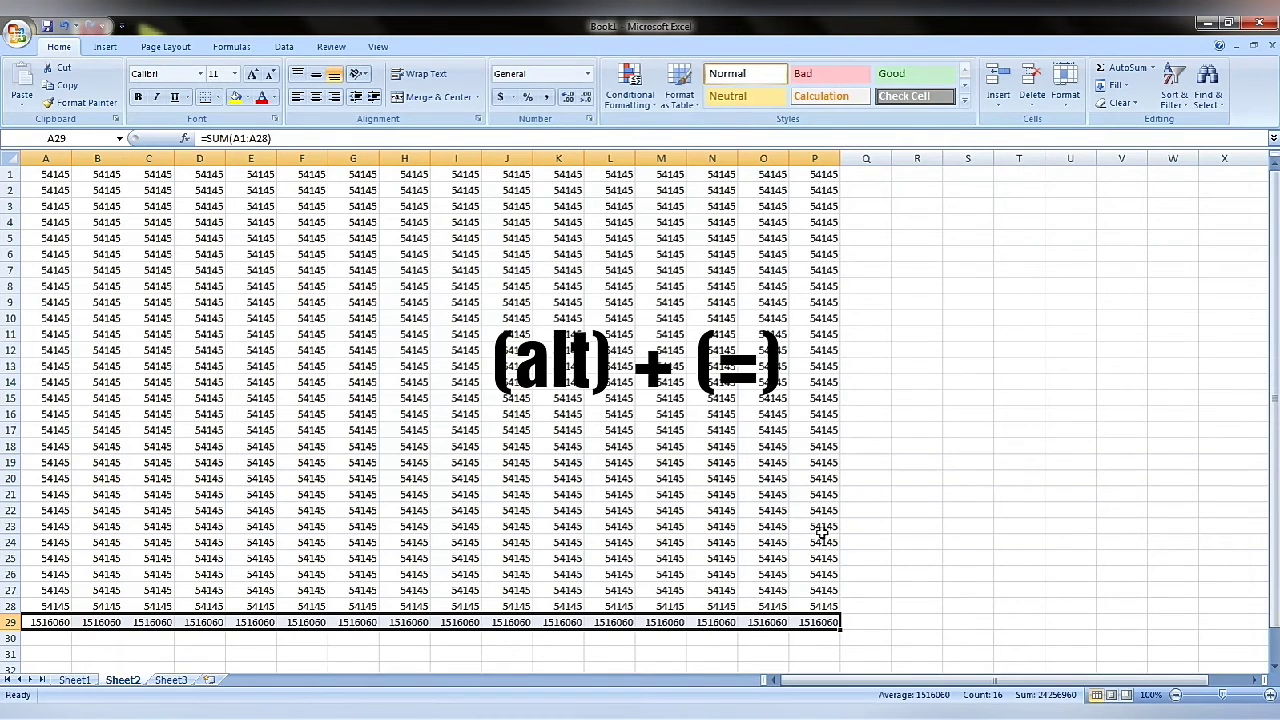
# Select column Q beside the grid rows, ready for row totals
pyautogui.click(615, 636)
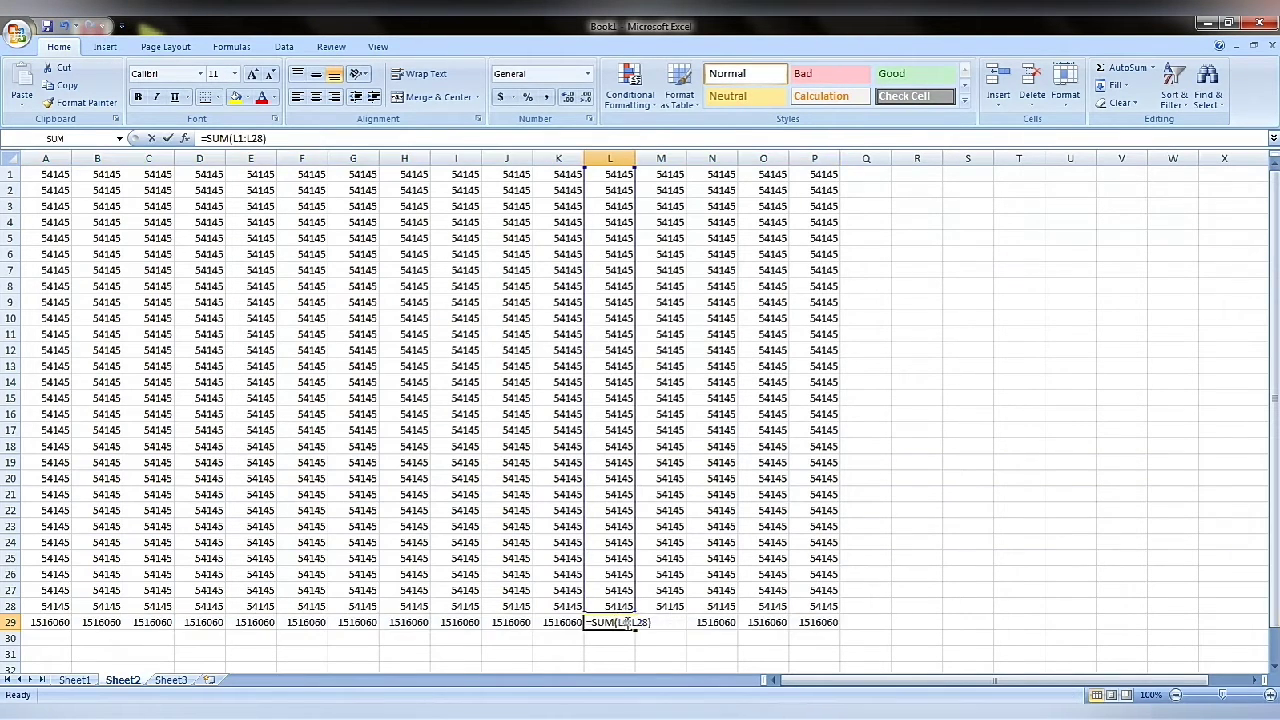
pyautogui.click(865, 175)
pyautogui.moveTo(865, 195); pyautogui.dragTo(876, 614)
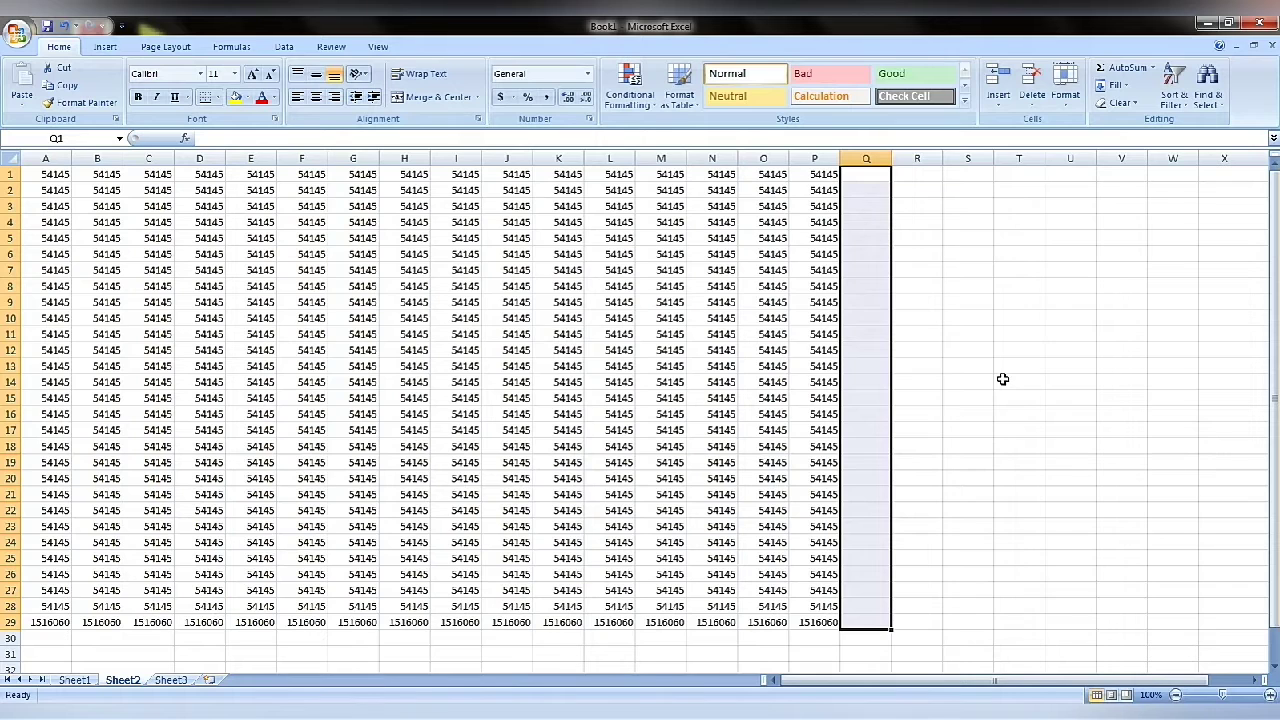
pyautogui.press('alt')
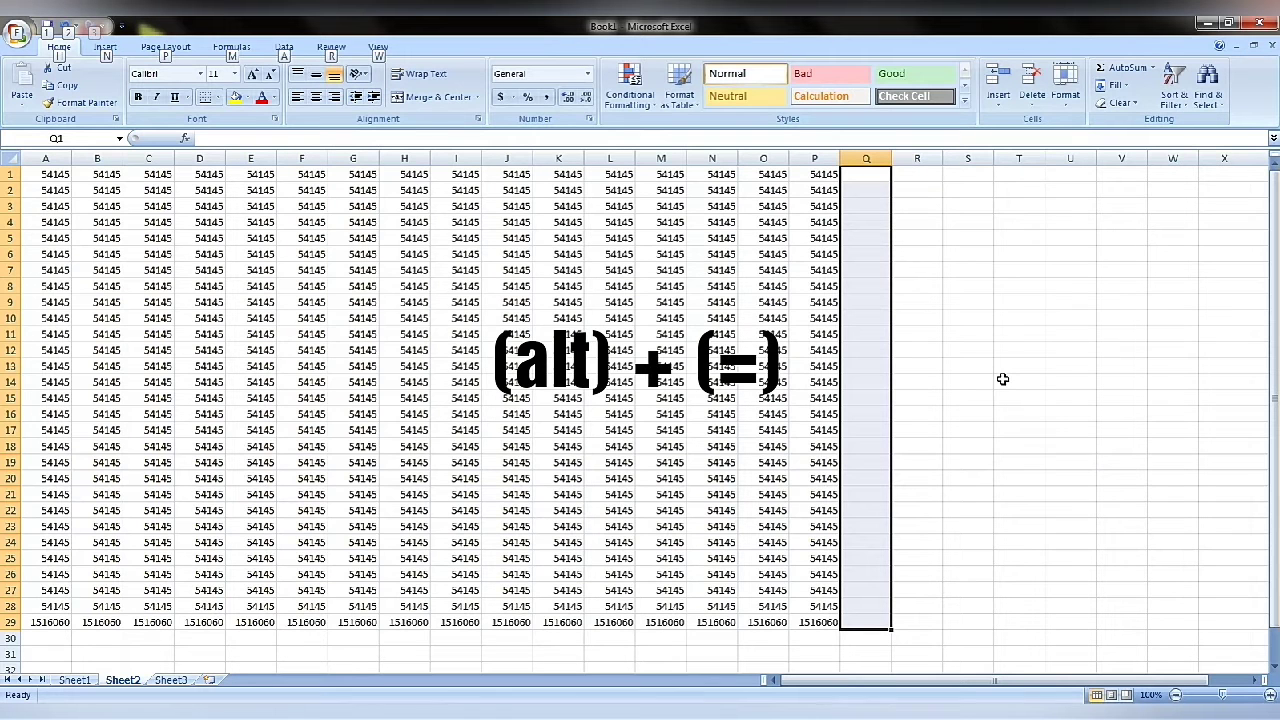
pyautogui.hotkey('alt', '=')
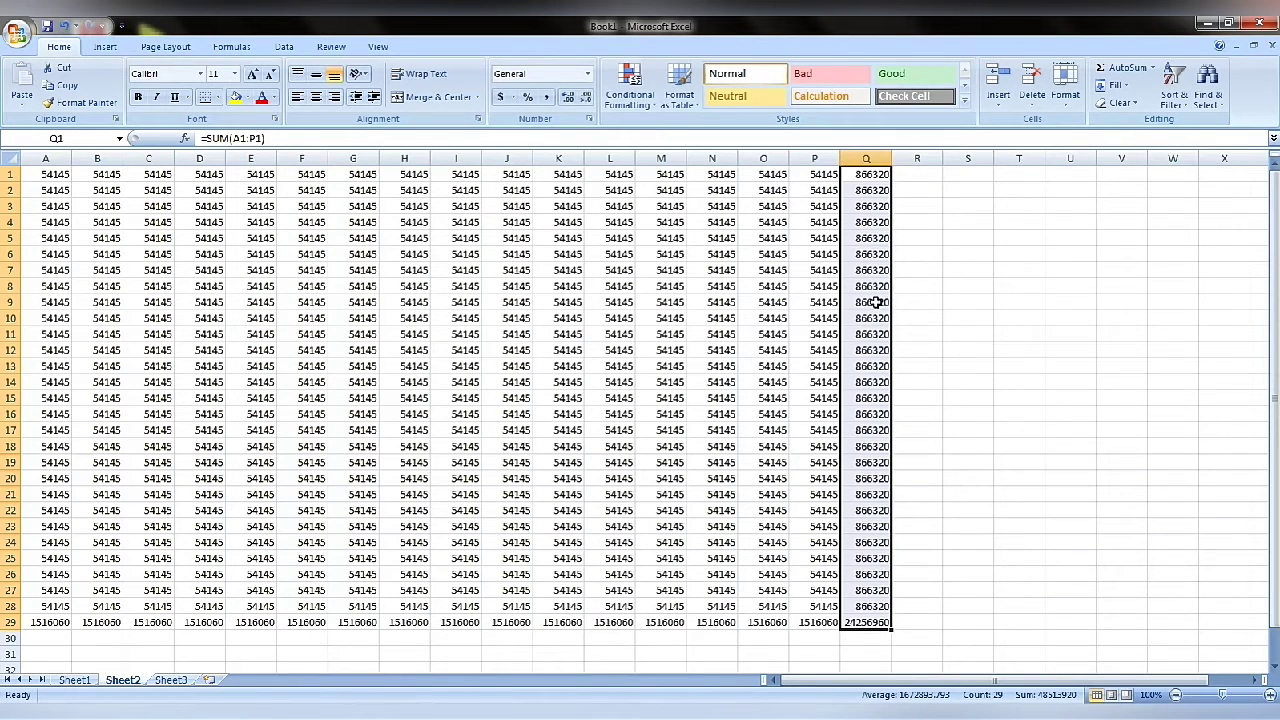
pyautogui.click(876, 303)
pyautogui.press('Down')
pyautogui.click(878, 250)
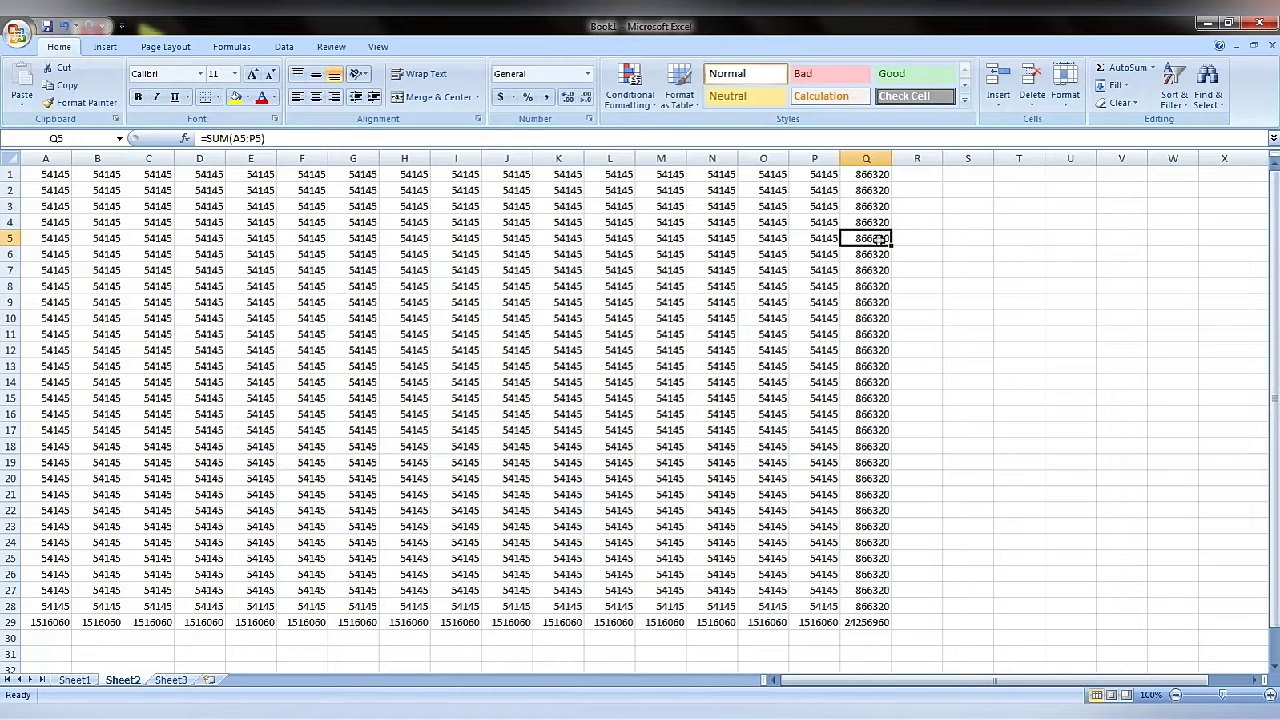
pyautogui.press('Up')
pyautogui.click(857, 204)
pyautogui.press('Down')
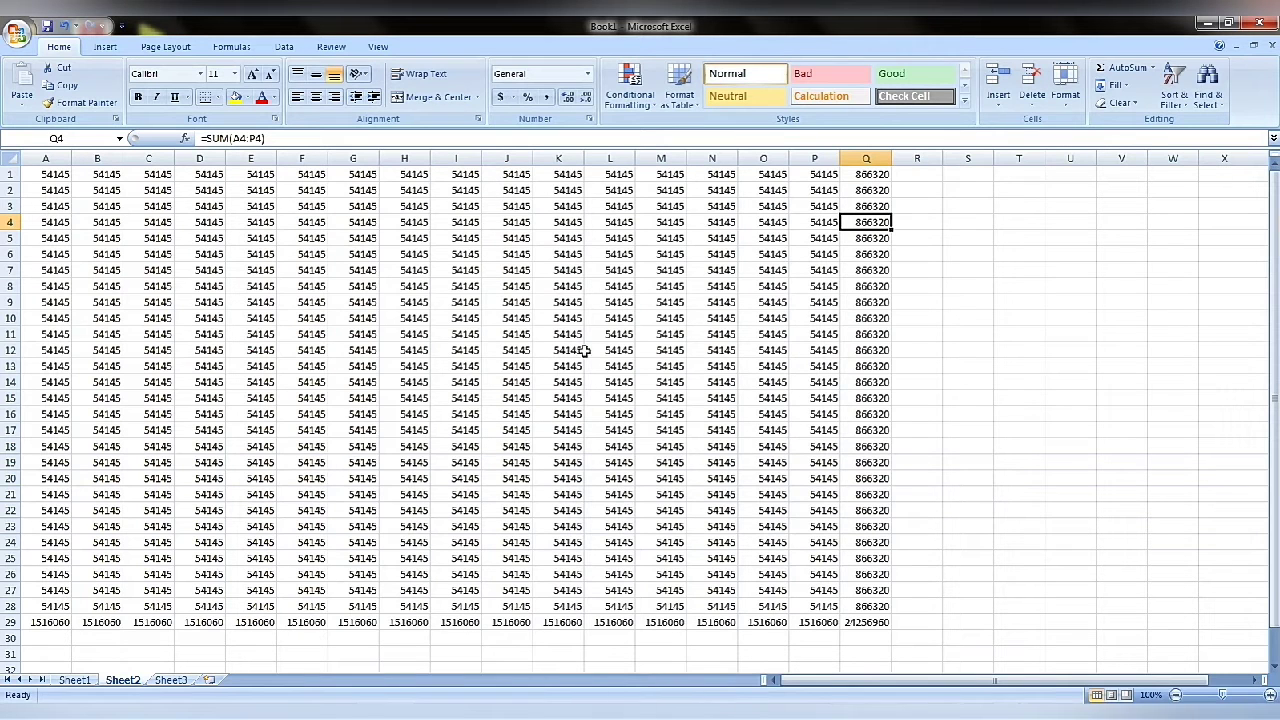
pyautogui.click(465, 158)
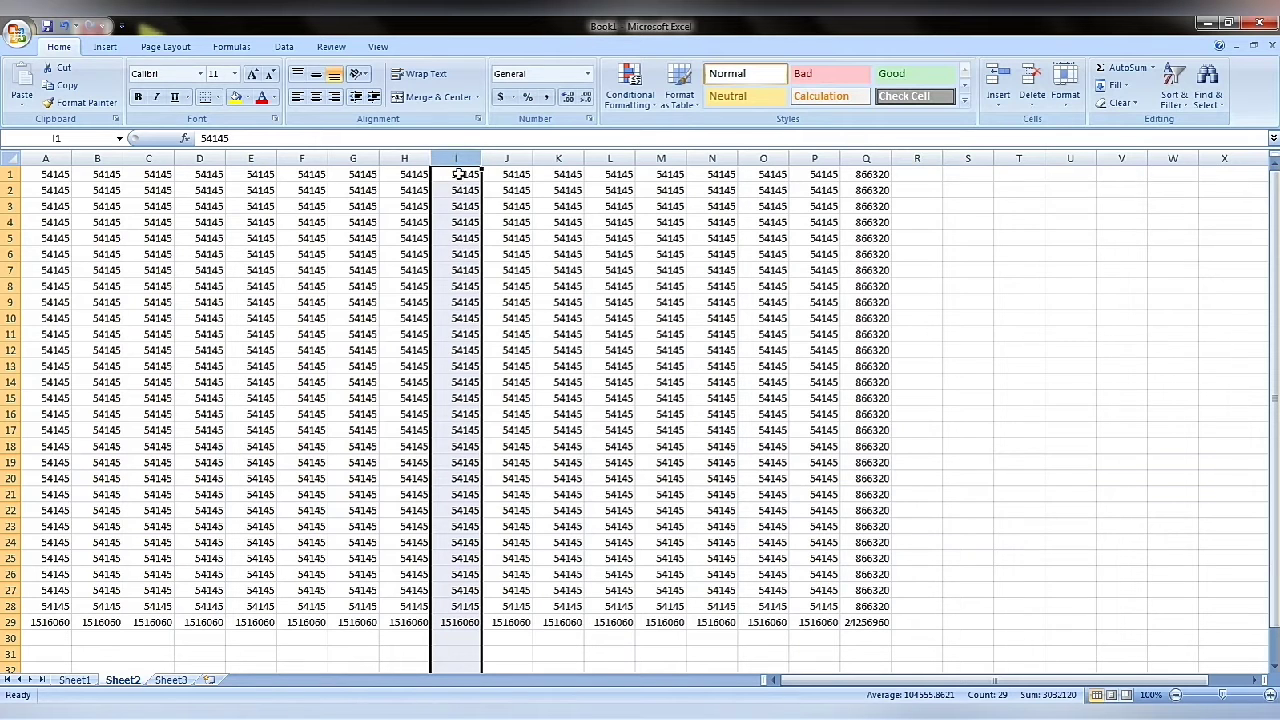
# Insert a blank column at I and two blank rows at row 10
pyautogui.rightClick(455, 158)
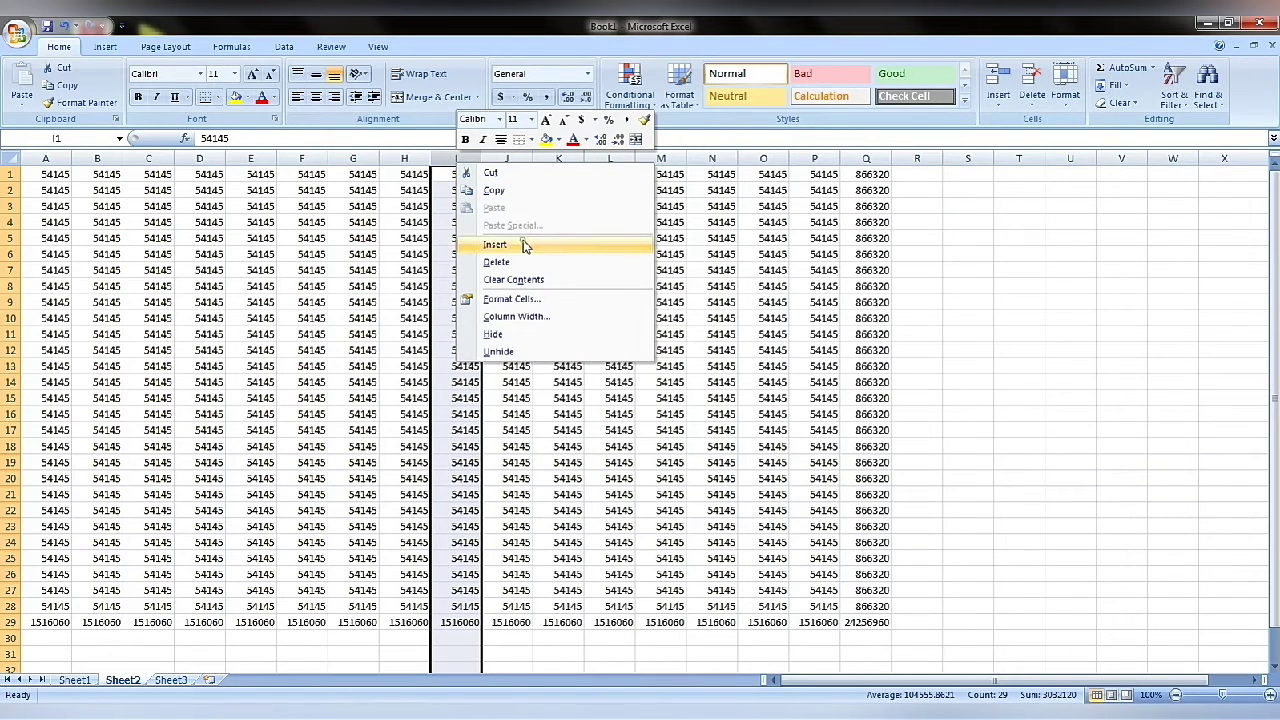
pyautogui.click(495, 244)
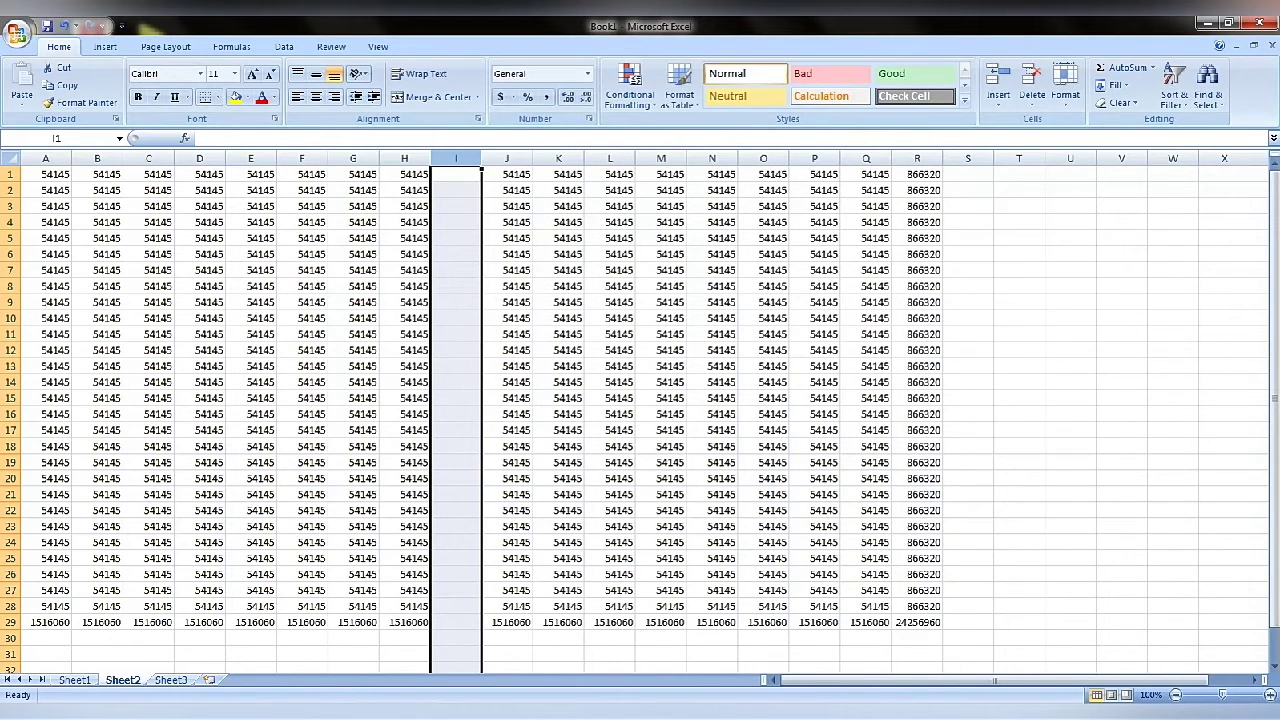
pyautogui.click(10, 318)
pyautogui.rightClick(14, 318)
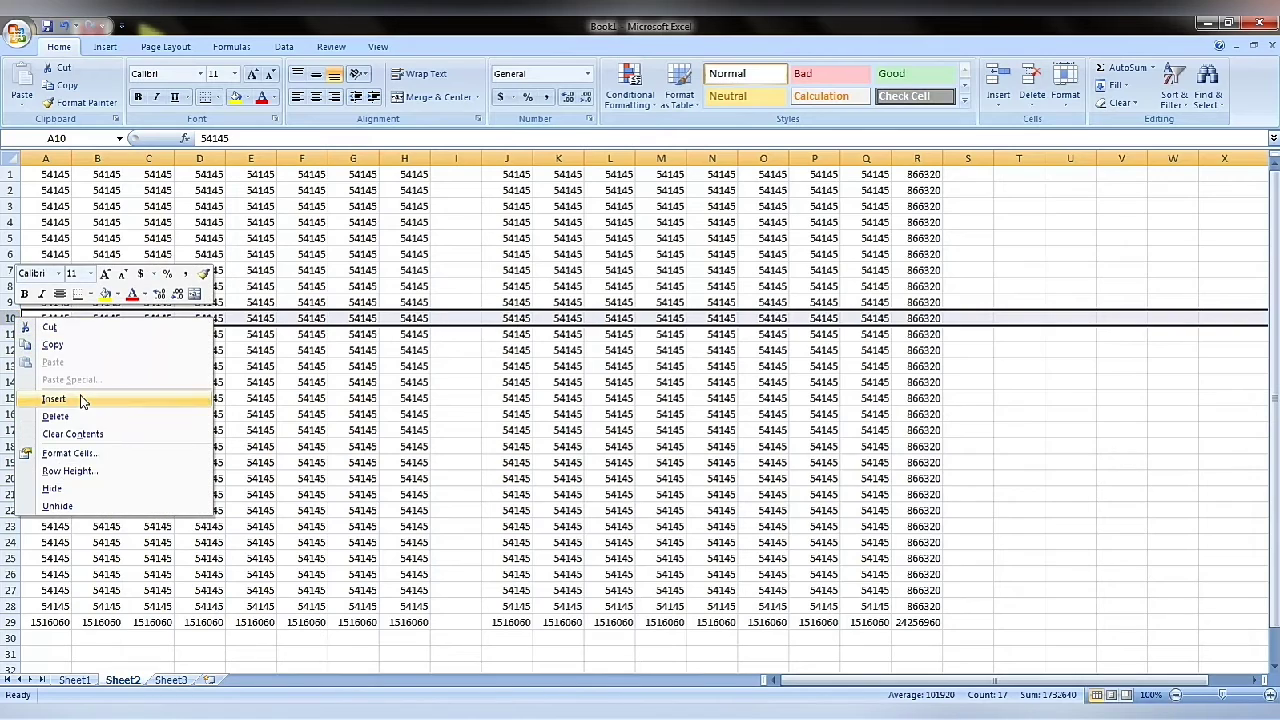
pyautogui.click(53, 398)
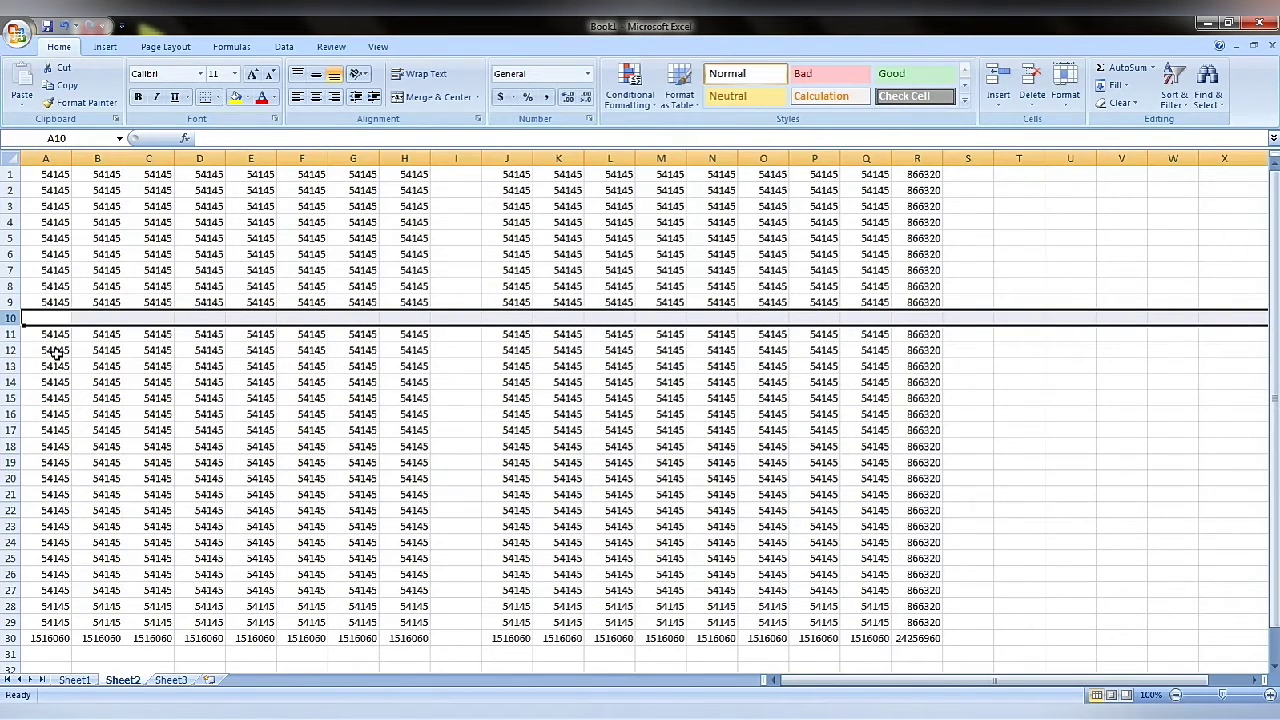
pyautogui.rightClick(12, 322)
pyautogui.click(84, 406)
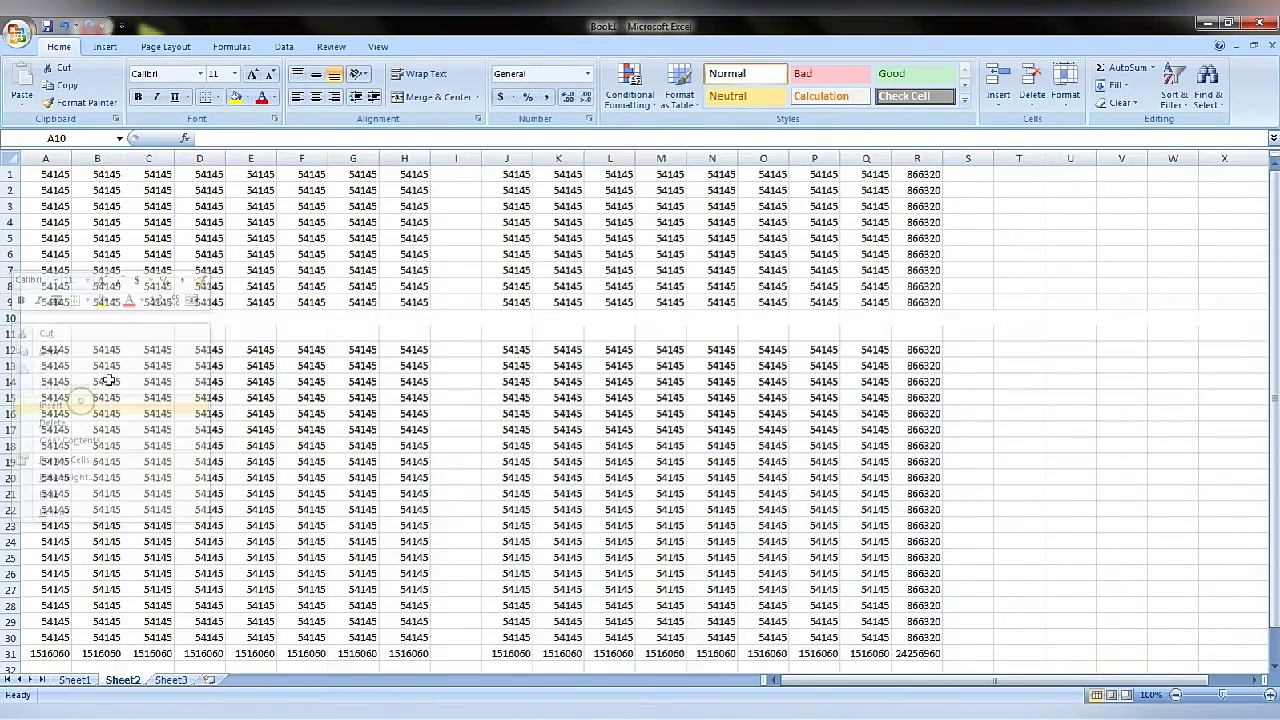
pyautogui.click(185, 318)
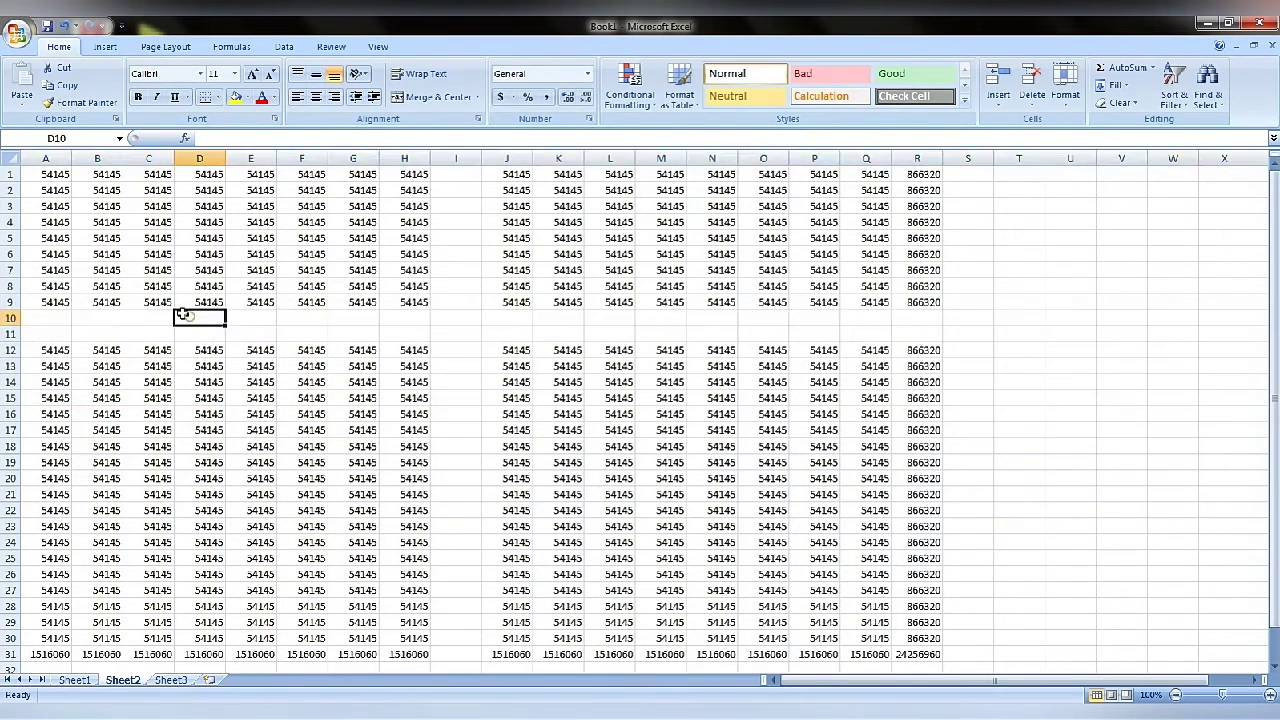
pyautogui.click(455, 158)
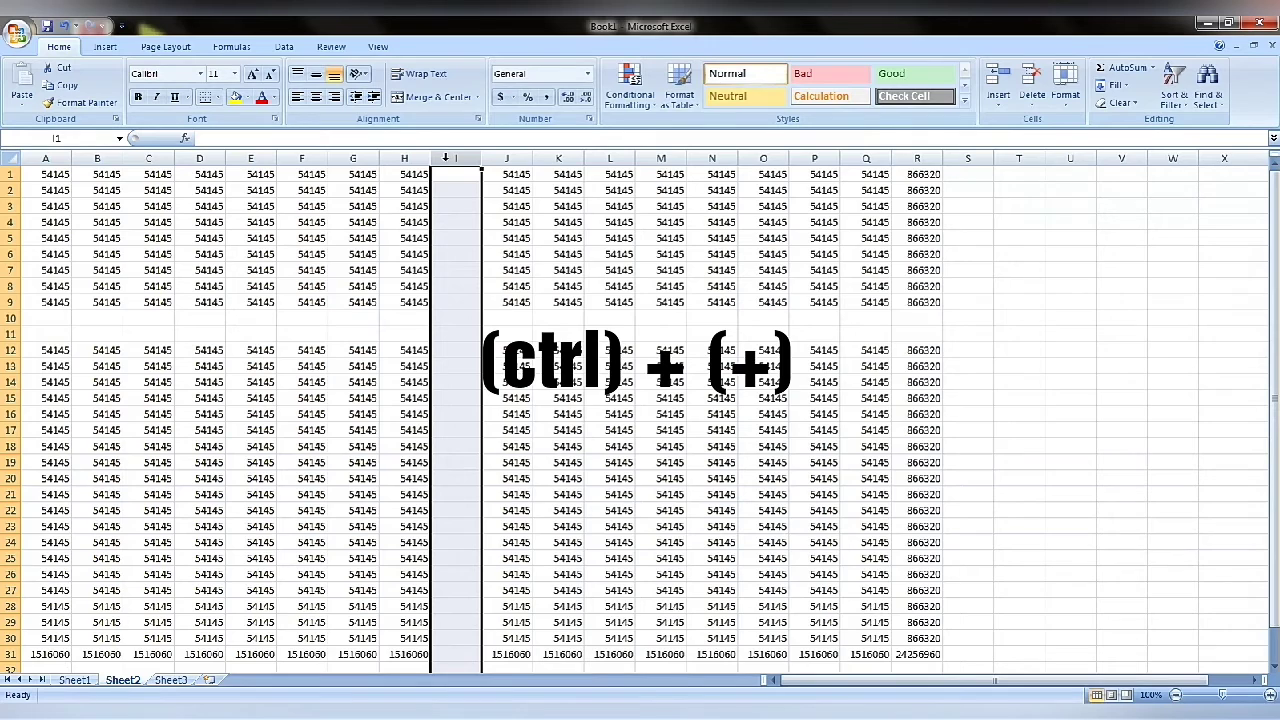
# Insert more blank columns at I and blank rows at row 11 with Ctrl++
pyautogui.hotkey('ctrl', '+')
pyautogui.hotkey('ctrl', '+')
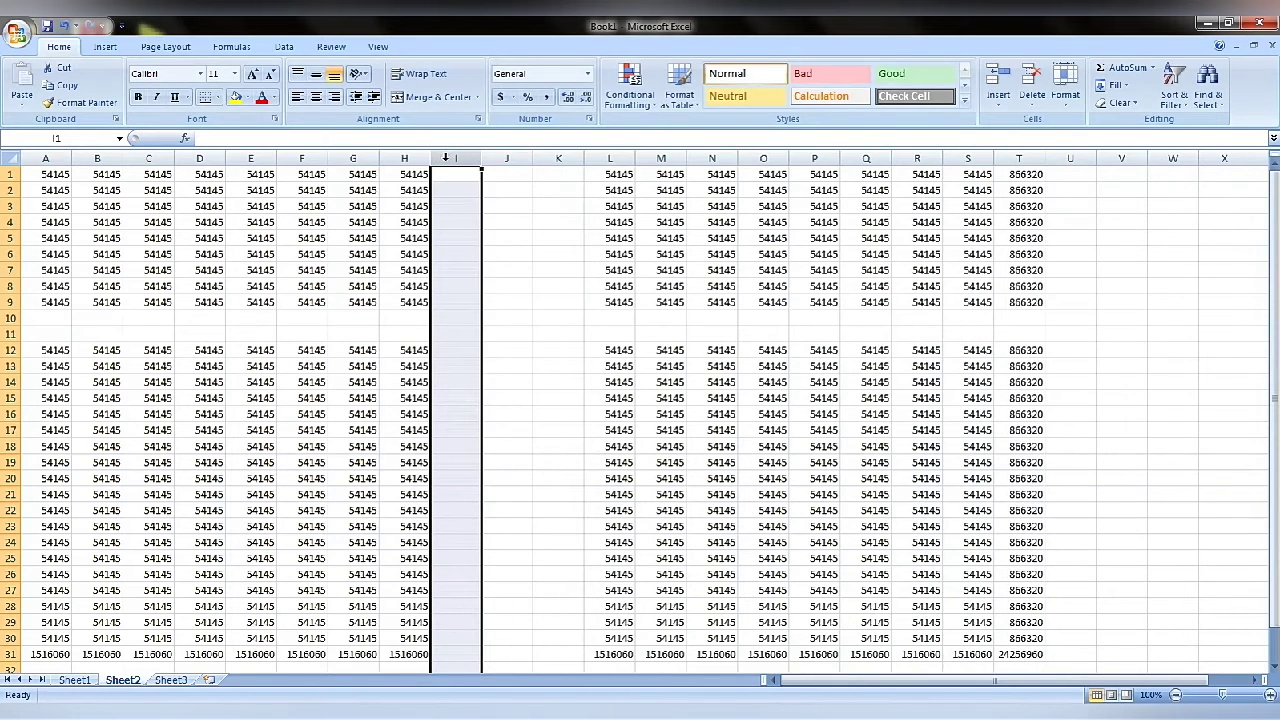
pyautogui.hotkey('ctrl', '+')
pyautogui.hotkey('ctrl', '+')
pyautogui.hotkey('ctrl', '+')
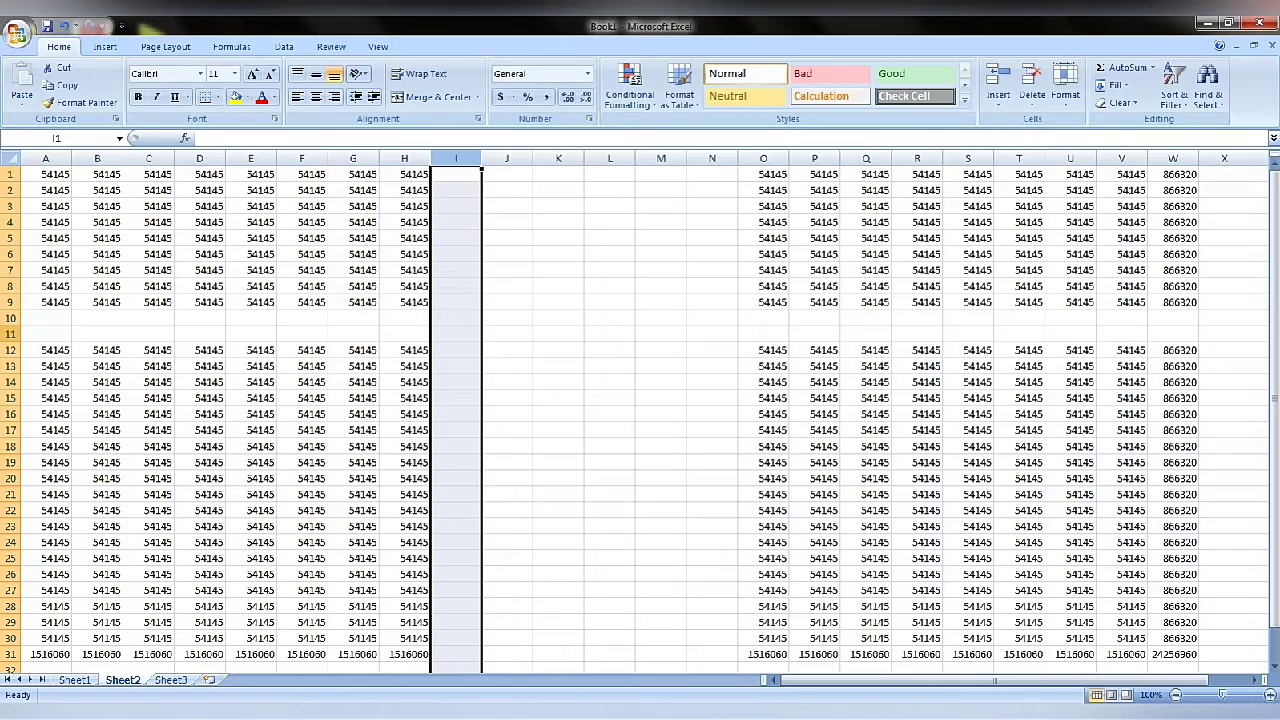
pyautogui.click(10, 334)
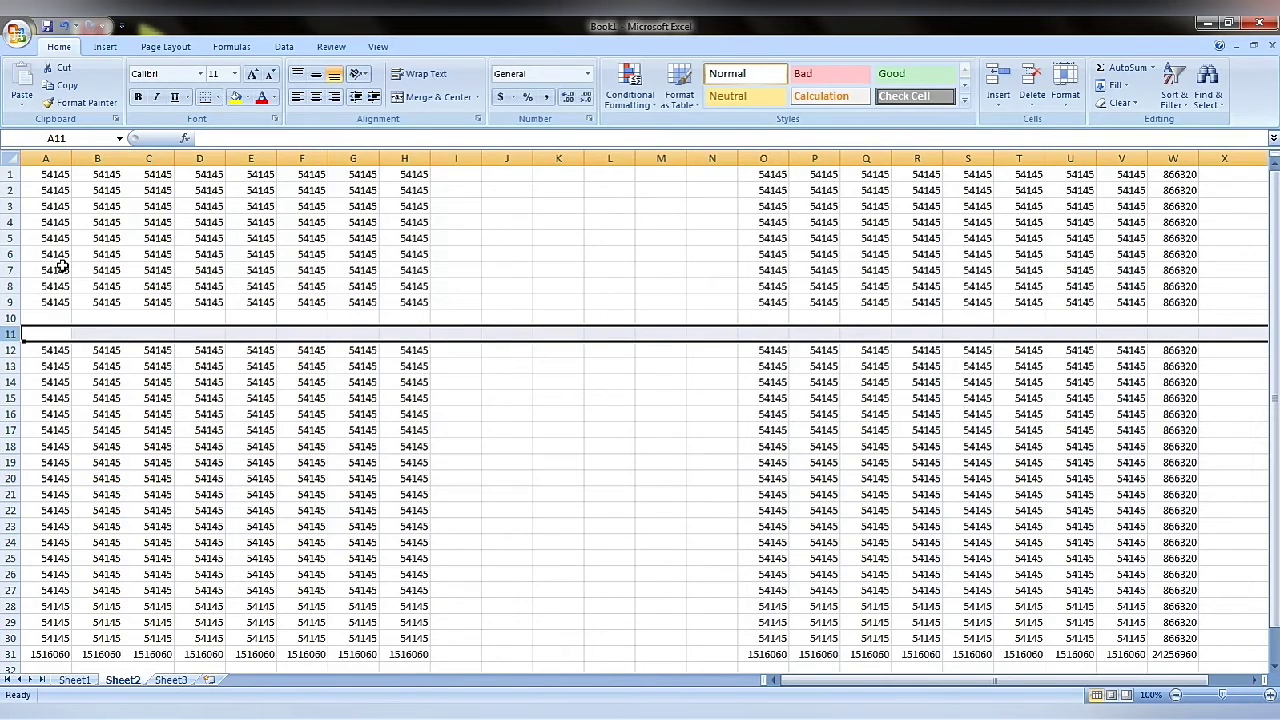
pyautogui.hotkey('ctrl', '+')
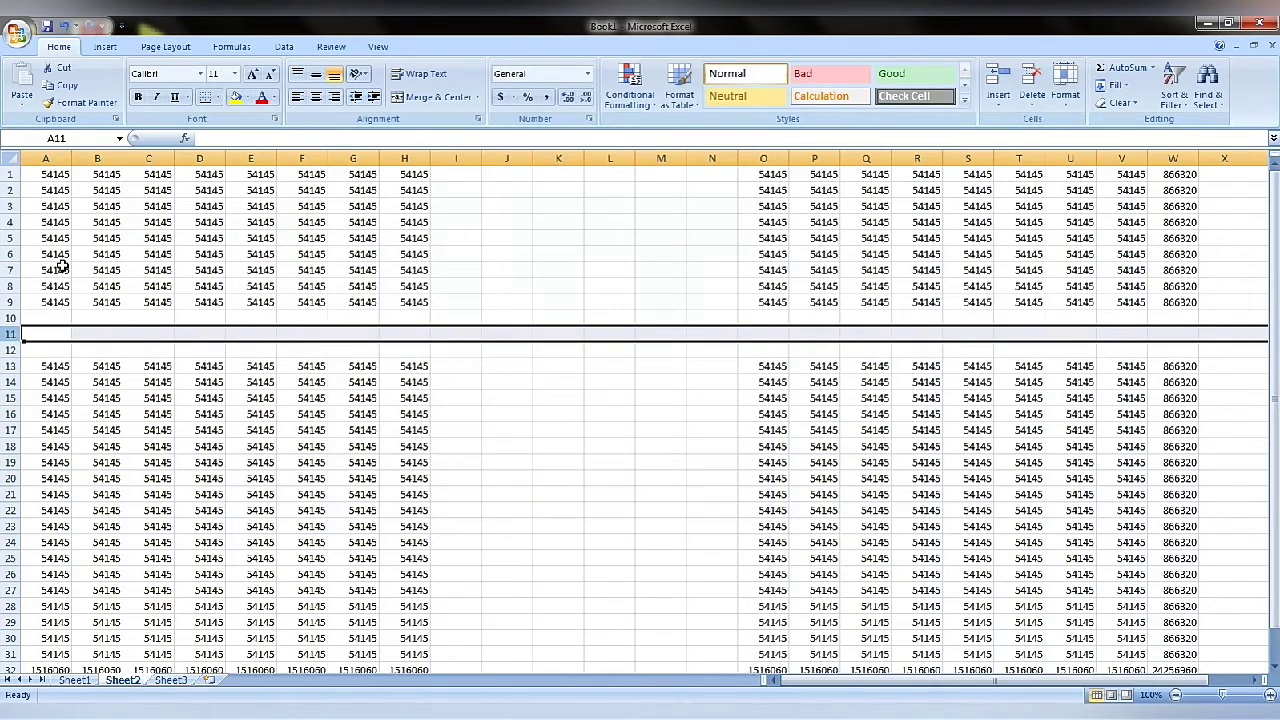
pyautogui.hotkey('ctrl', '+')
pyautogui.hotkey('ctrl', '+')
pyautogui.hotkey('ctrl', '+')
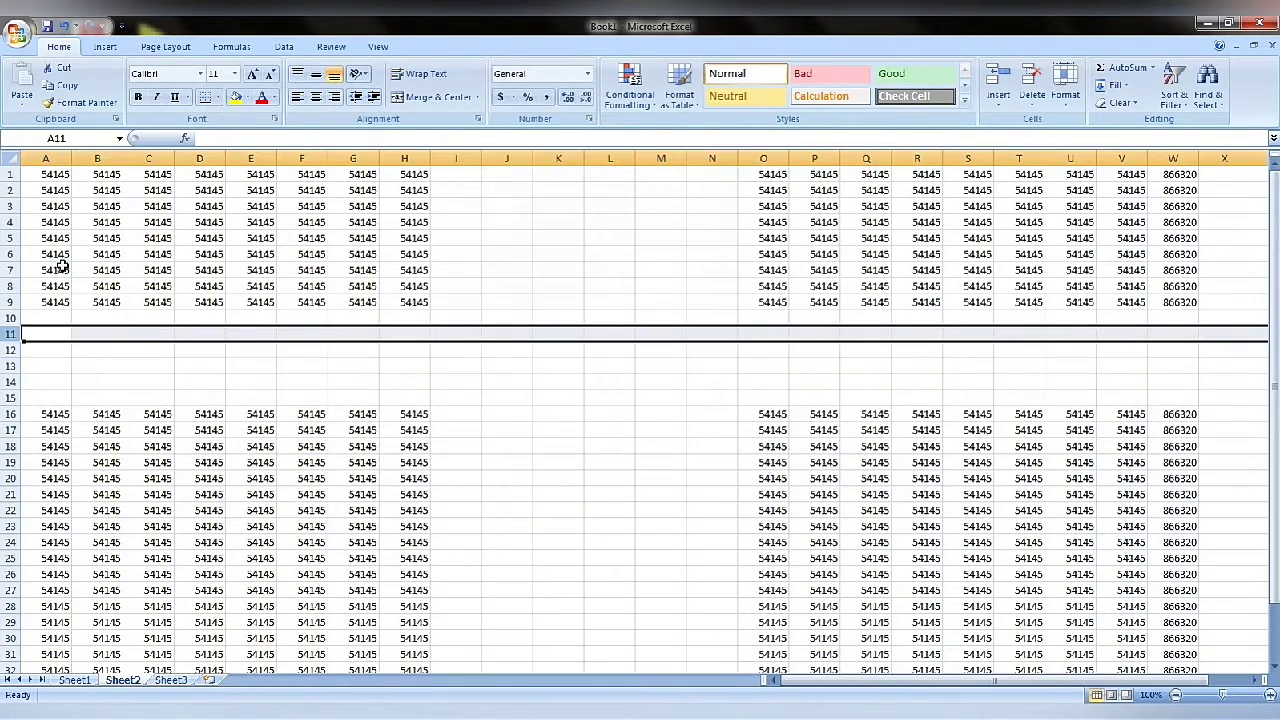
pyautogui.hotkey('ctrl', '+')
pyautogui.hotkey('ctrl', '+')
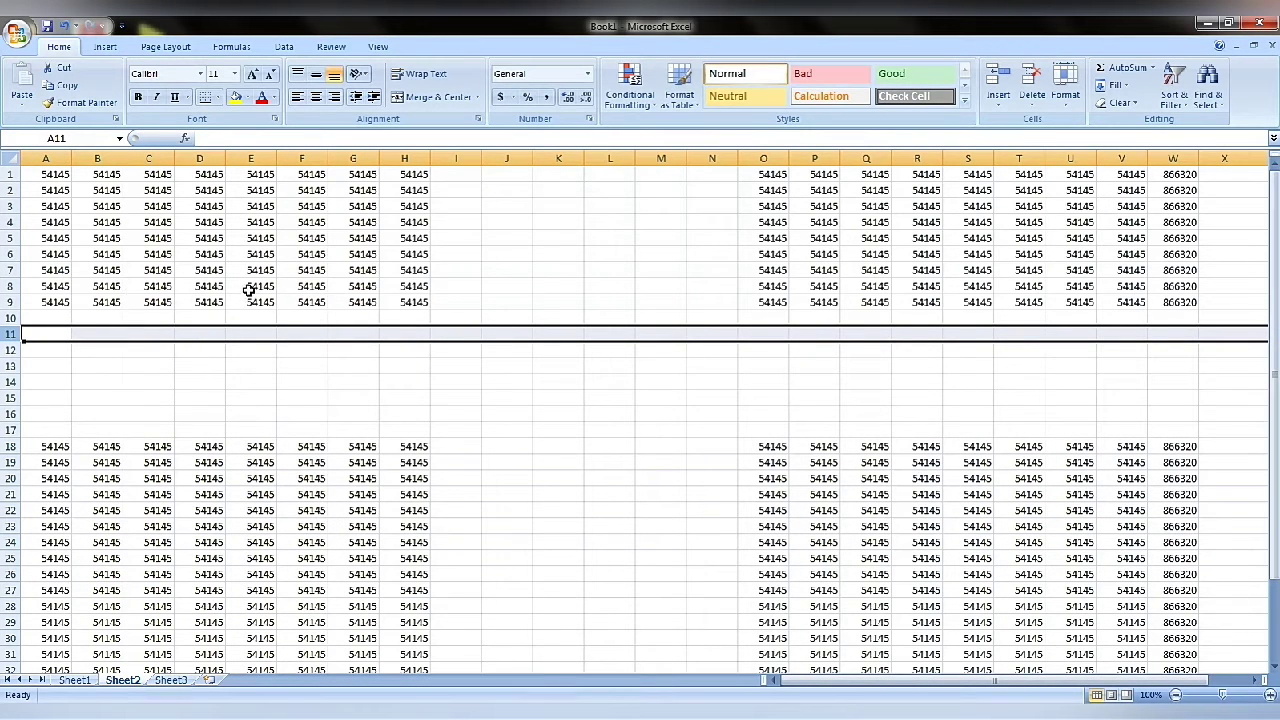
pyautogui.click(330, 290)
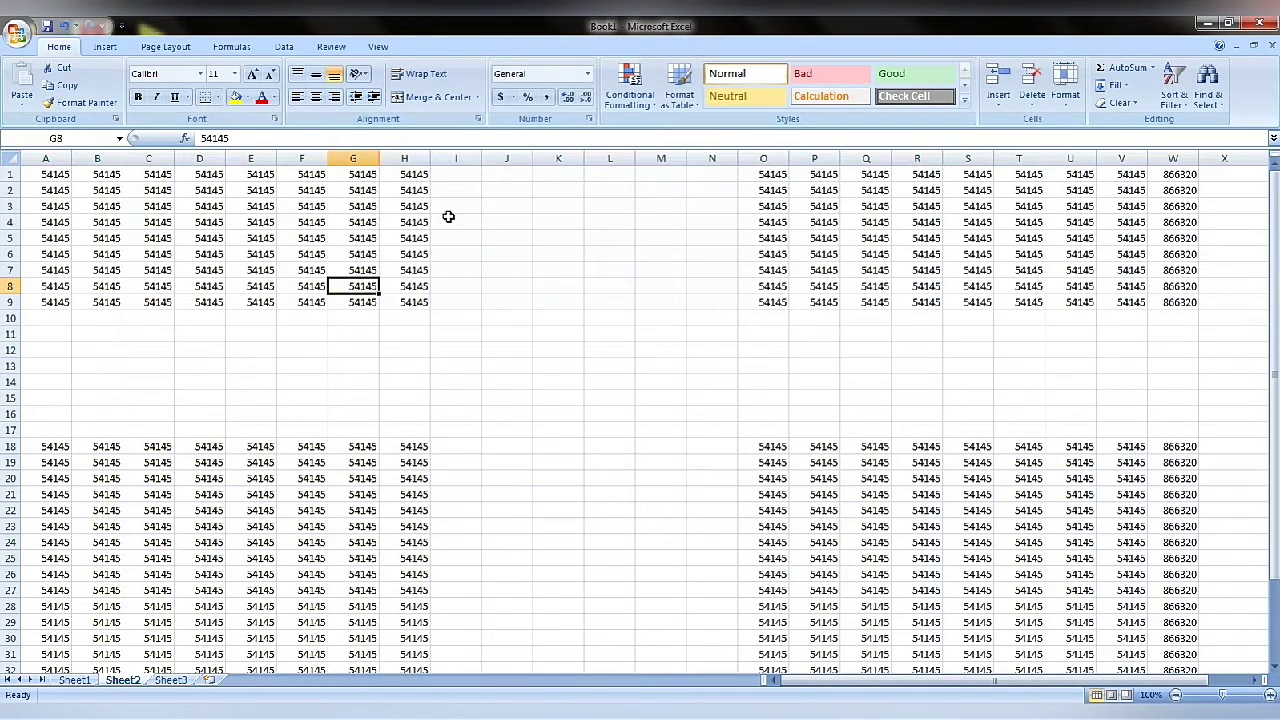
pyautogui.click(467, 160)
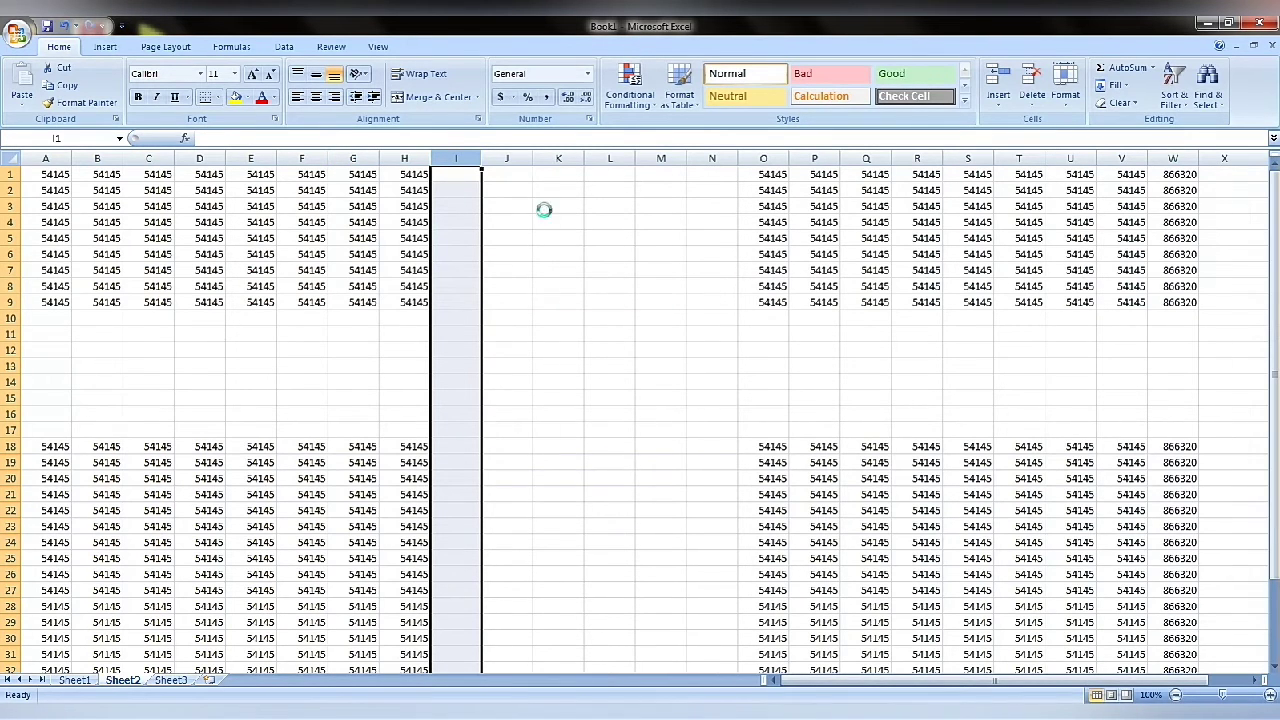
# Delete the empty columns at I and the empty rows from row 10 with Ctrl+-
pyautogui.hotkey('ctrl', '-')
pyautogui.hotkey('ctrl', '-')
pyautogui.hotkey('ctrl', '-')
pyautogui.hotkey('ctrl', '-')
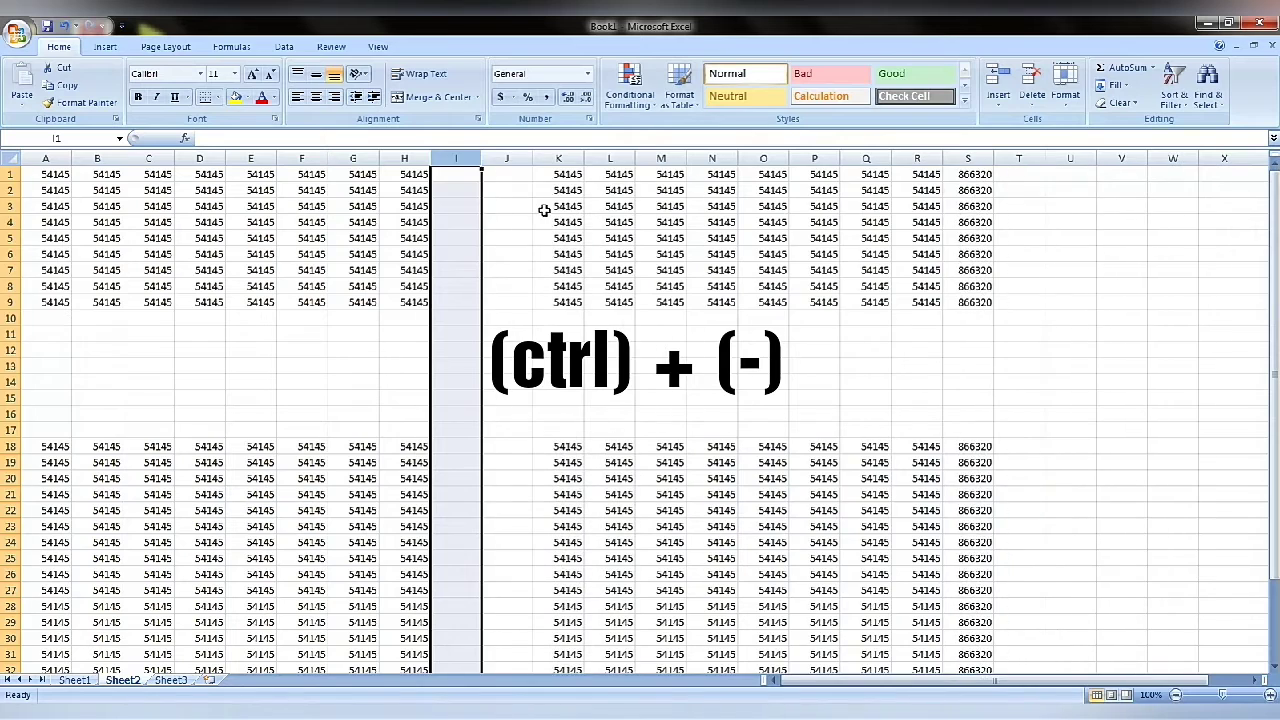
pyautogui.hotkey('ctrl', '-')
pyautogui.hotkey('ctrl', '-')
pyautogui.hotkey('ctrl', '-')
pyautogui.hotkey('ctrl', '-')
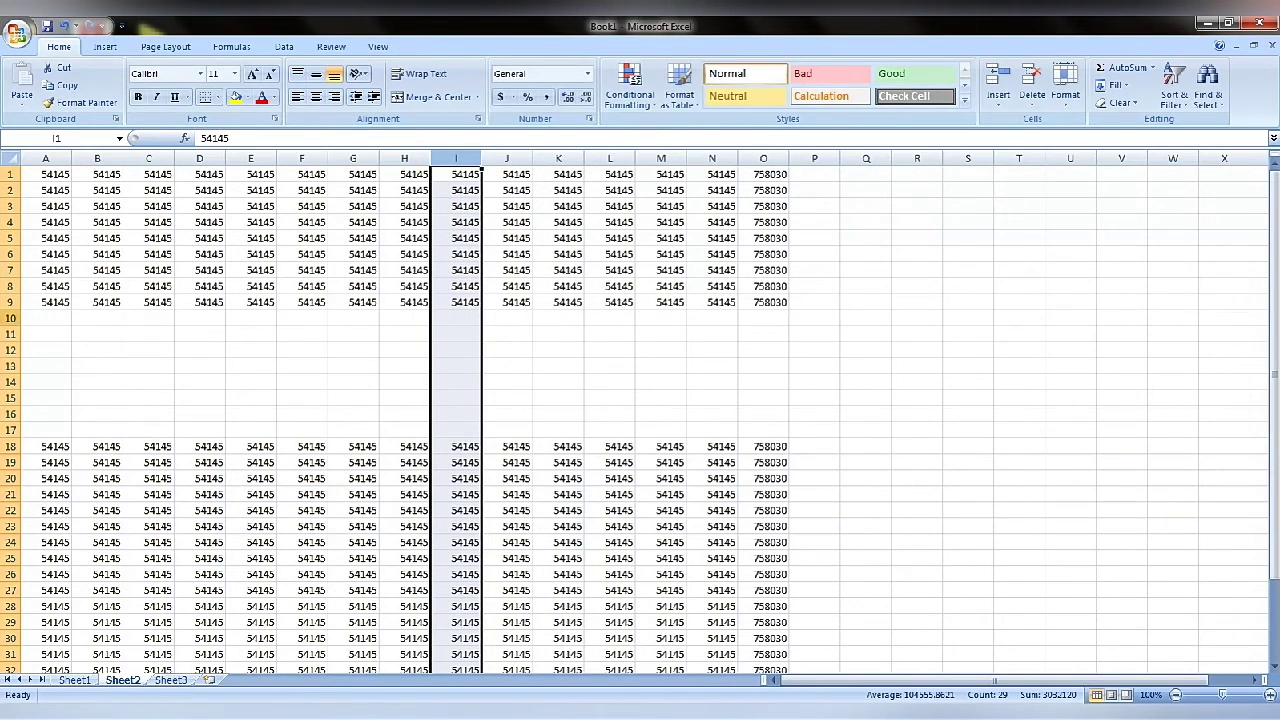
pyautogui.click(10, 318)
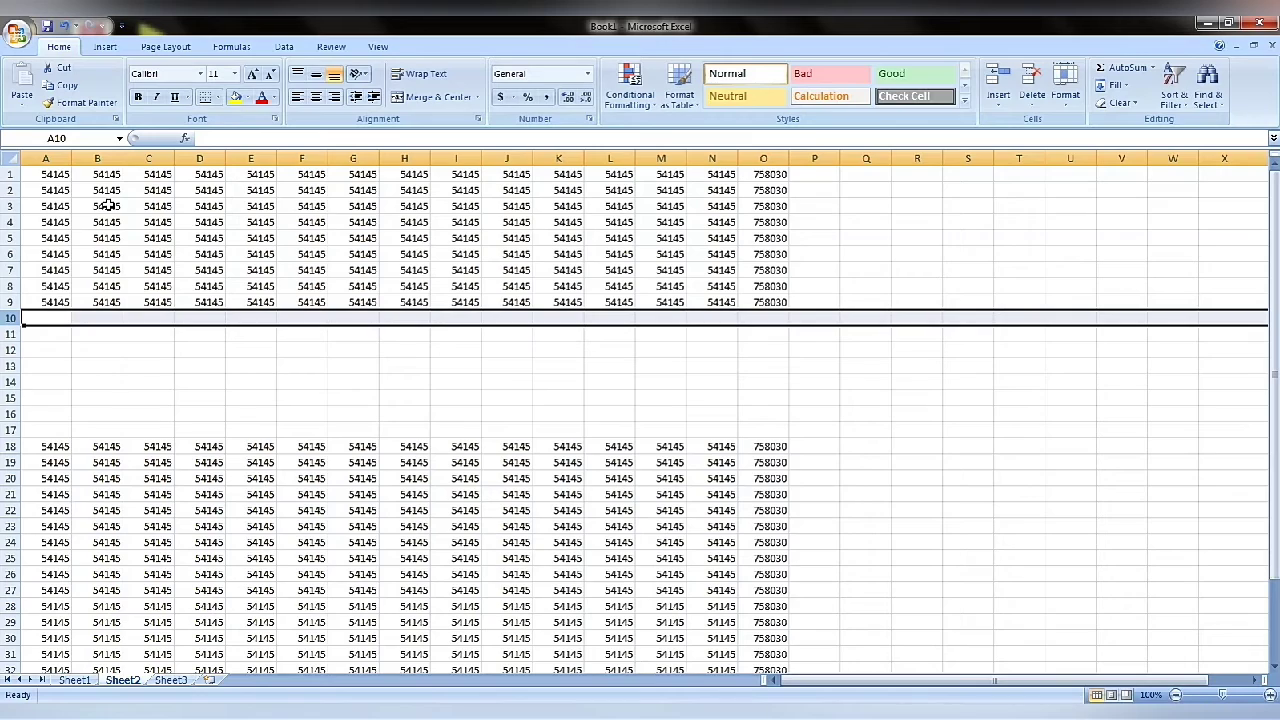
pyautogui.hotkey('ctrl', '-')
pyautogui.hotkey('ctrl', '-')
pyautogui.hotkey('ctrl', '-')
pyautogui.hotkey('ctrl', '-')
pyautogui.hotkey('ctrl', '-')
pyautogui.hotkey('ctrl', '-')
pyautogui.hotkey('ctrl', '-')
pyautogui.hotkey('ctrl', '-')
pyautogui.hotkey('ctrl', '-')
pyautogui.hotkey('ctrl', '-')
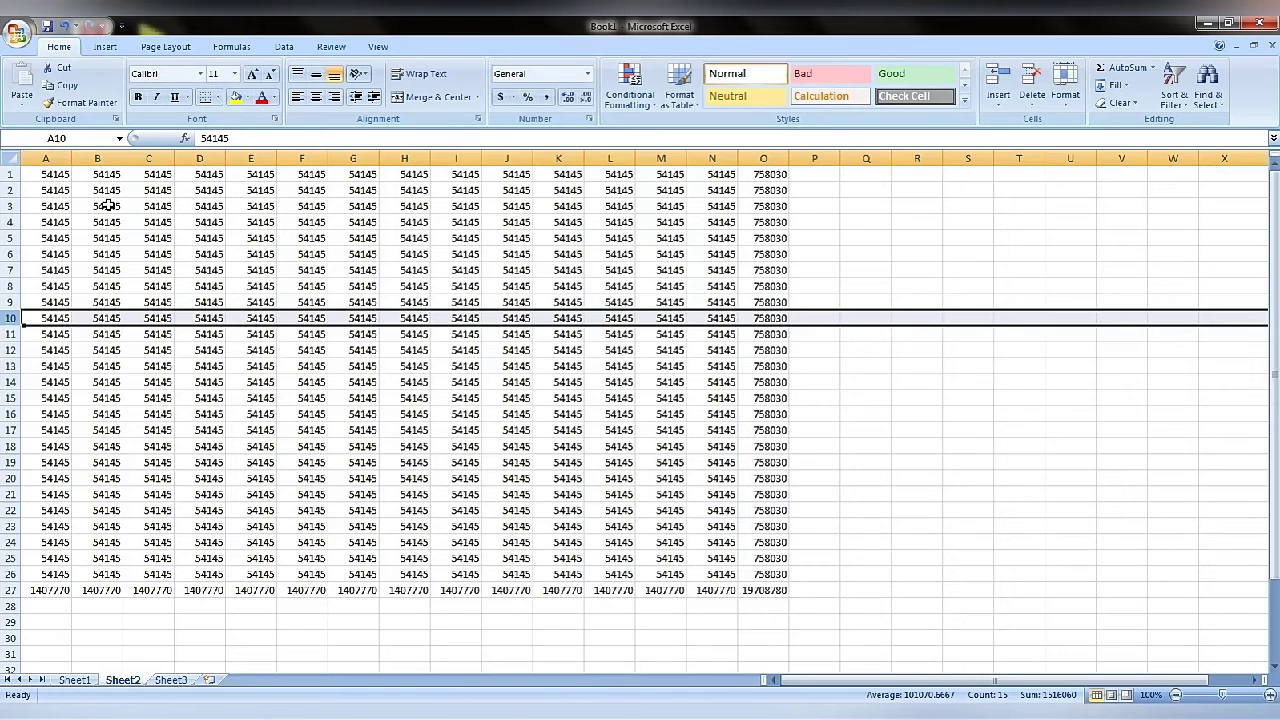
pyautogui.click(168, 270)
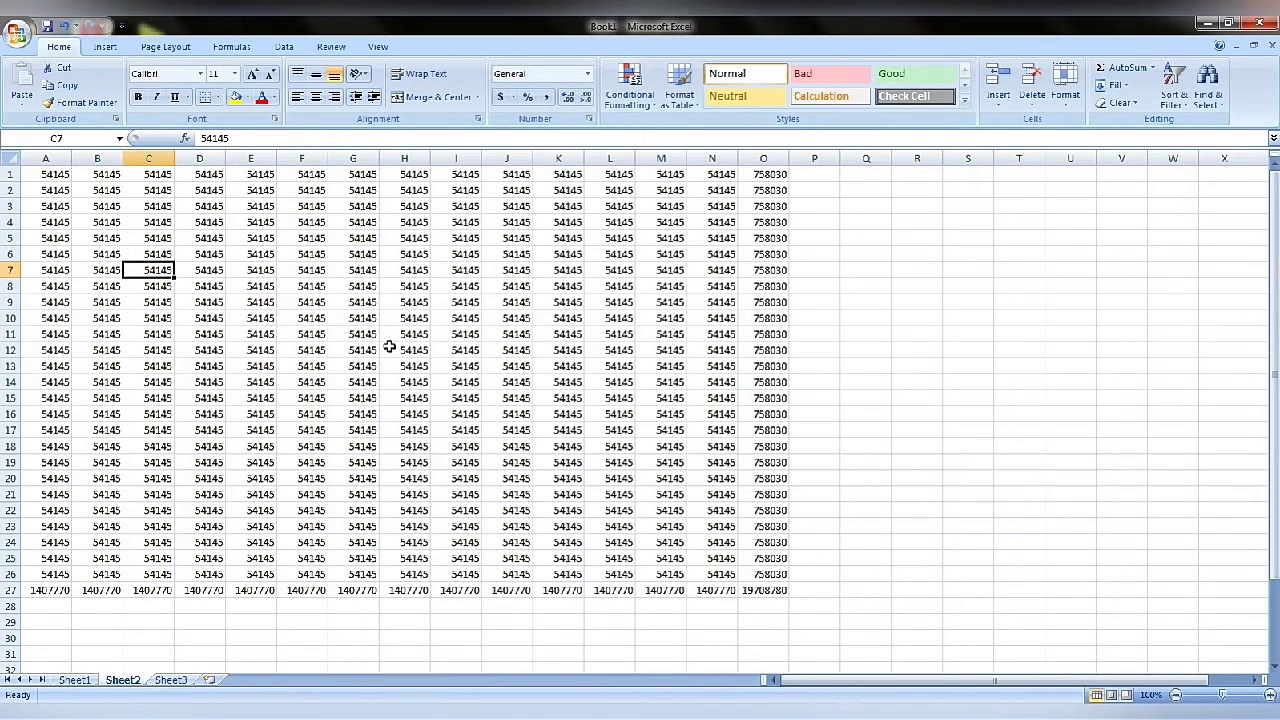